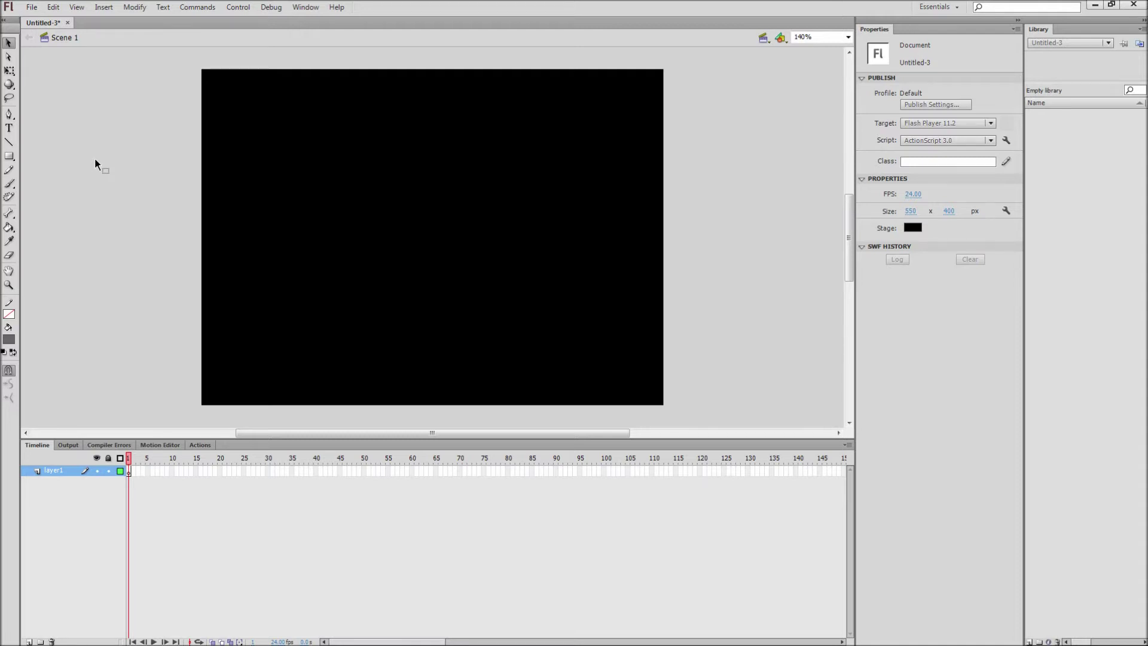
- Import all four dreamstimefree photos from the Image Gallery folder into the library
click(33, 8)
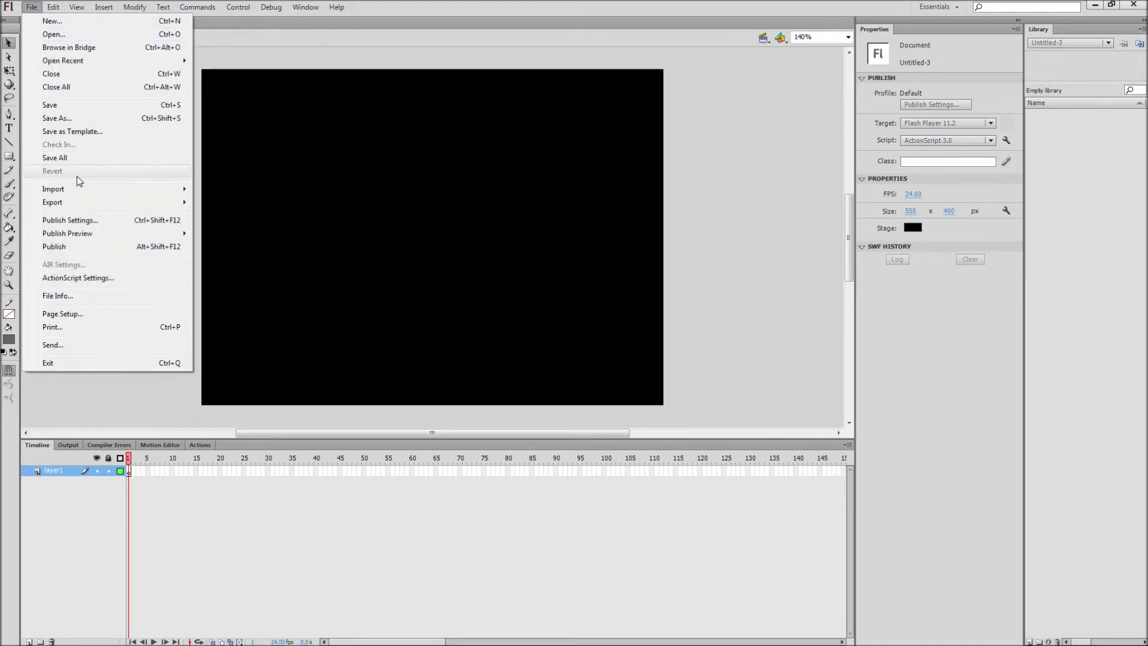
mouse_move(178, 191)
click(219, 203)
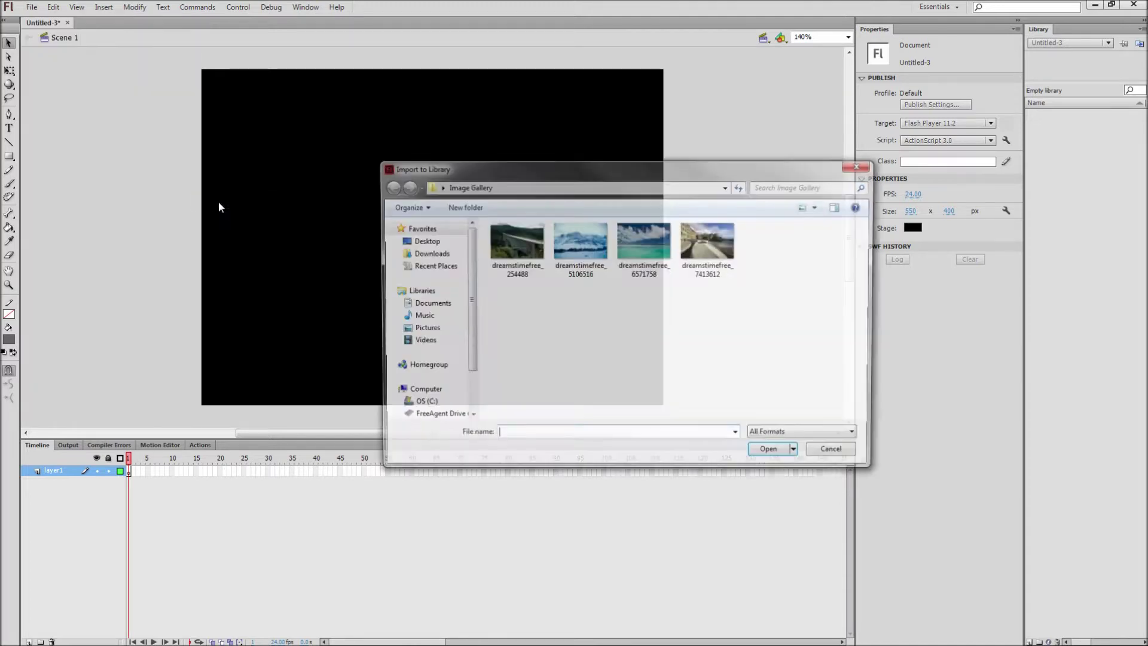
click(514, 242)
shift+click(711, 250)
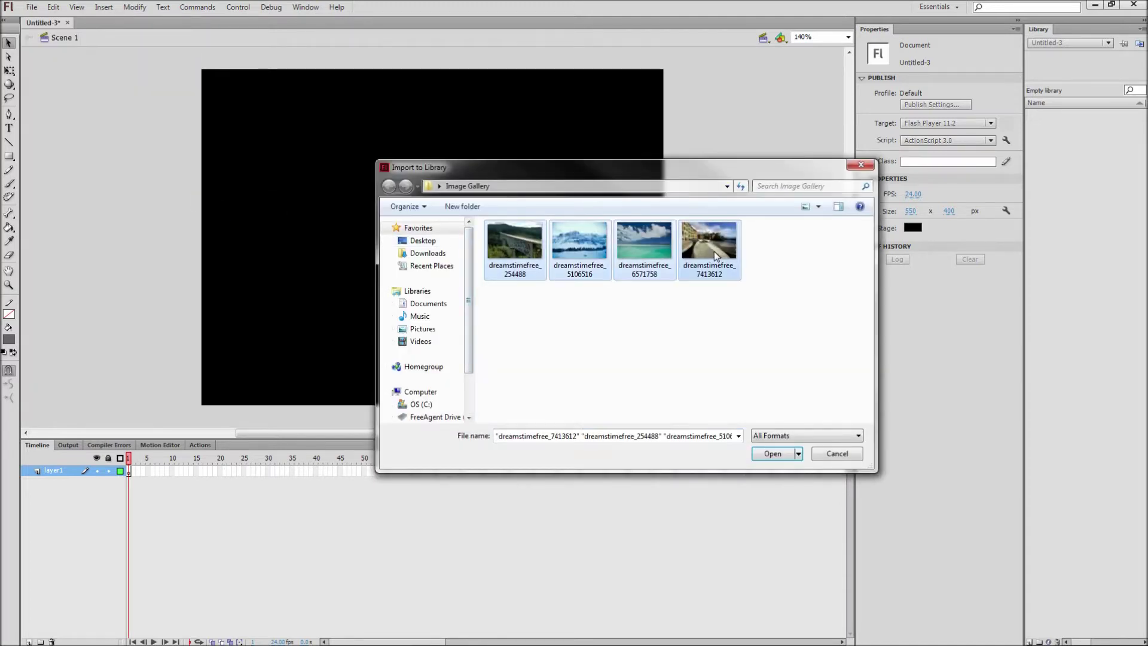
click(780, 453)
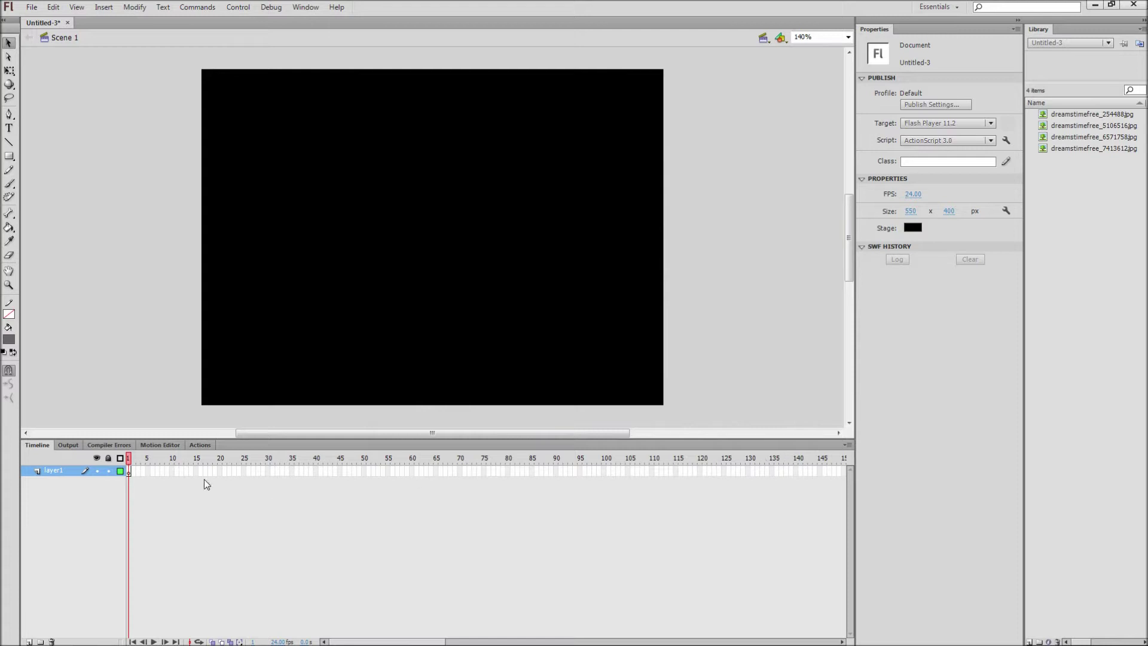
- Rename Layer 1 to buttons and add a layer named images above it
click(51, 473)
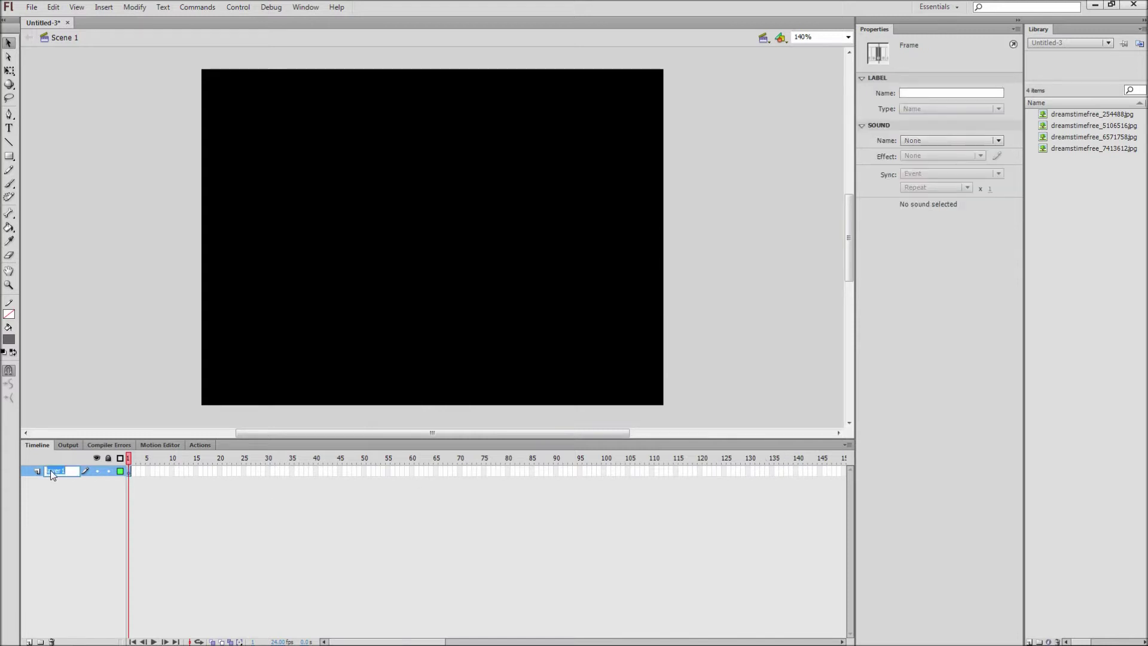
text(buttons)
click(81, 512)
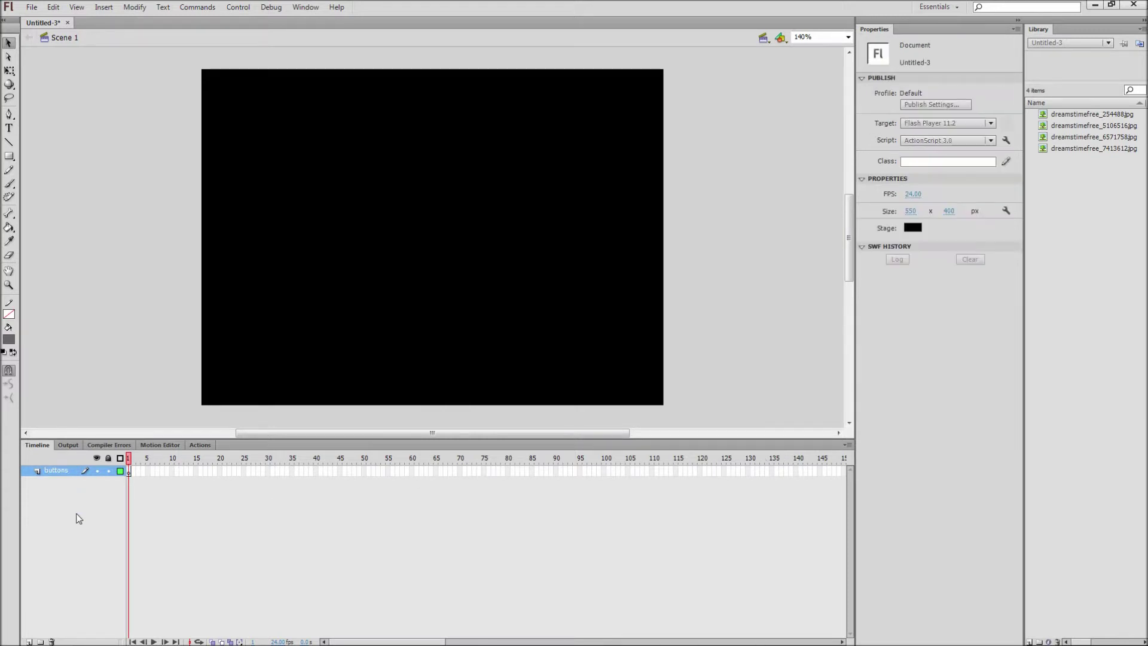
click(28, 641)
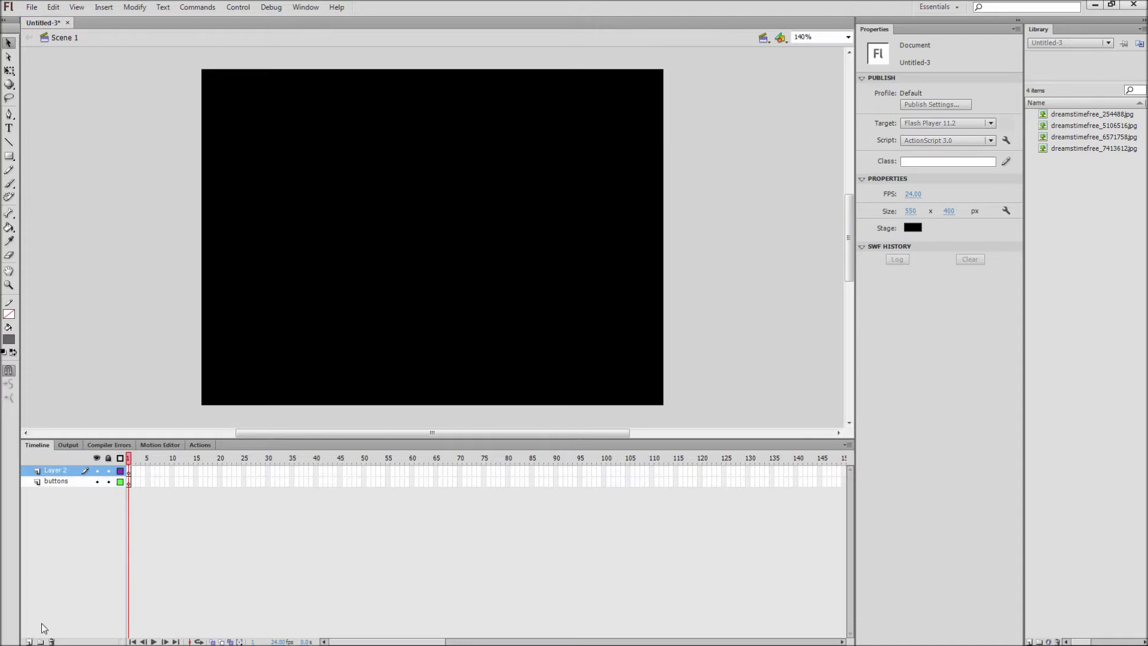
double_click(53, 471)
text(images)
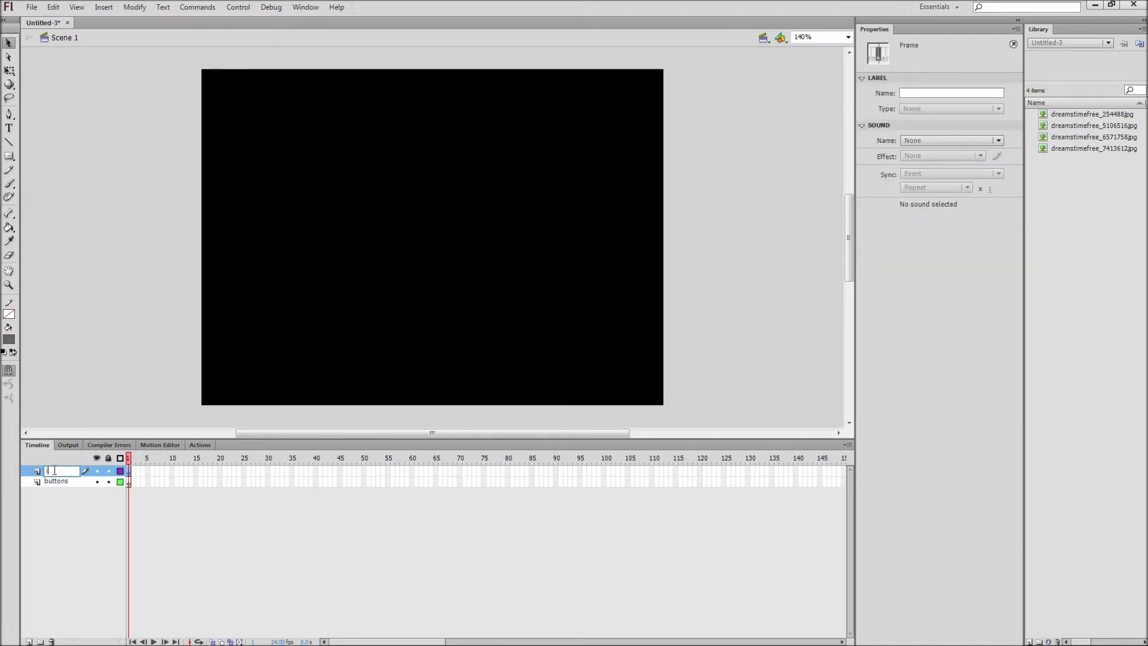
click(56, 506)
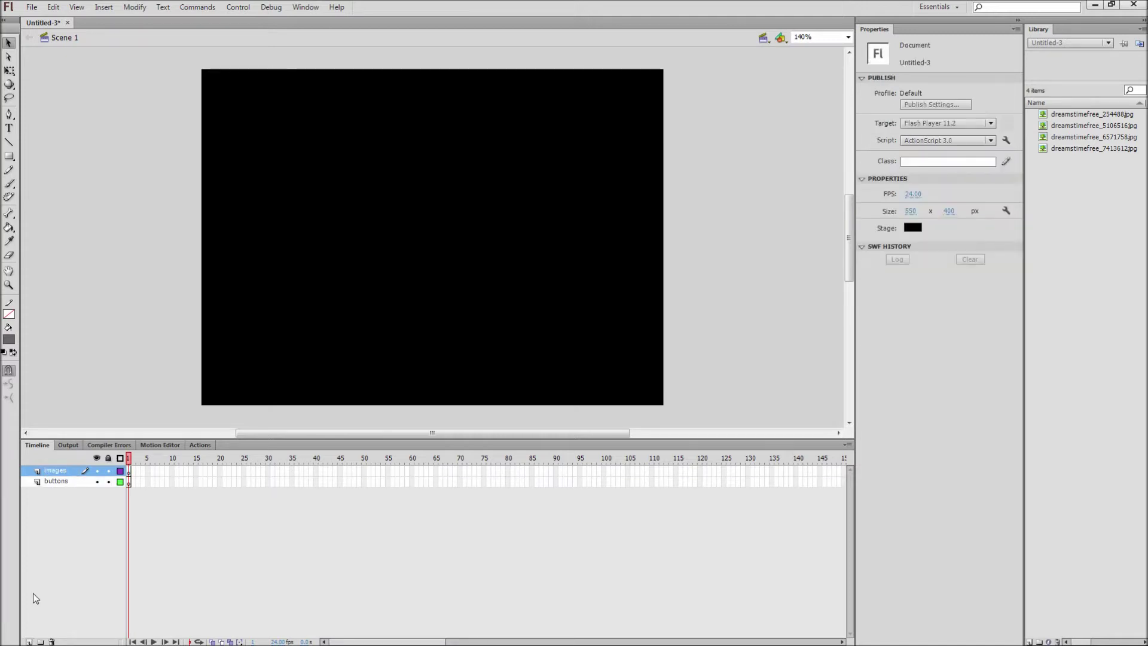
- Add a top layer named actions, then select frame 1 of the buttons layer
click(29, 640)
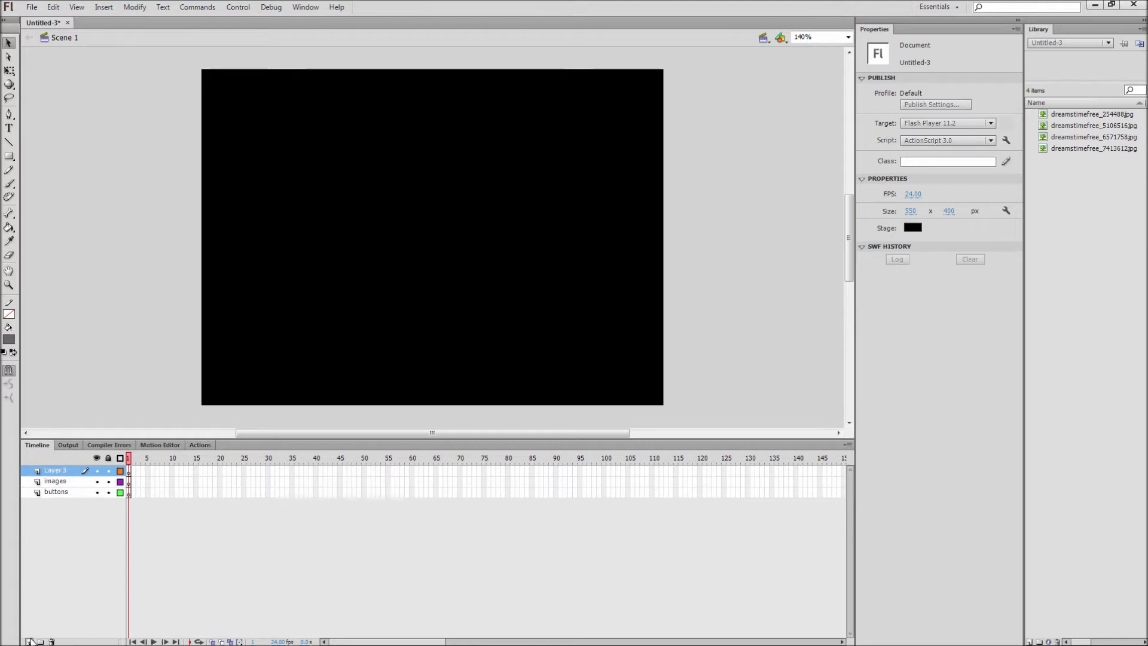
click(53, 473)
double_click(53, 472)
text(actions)
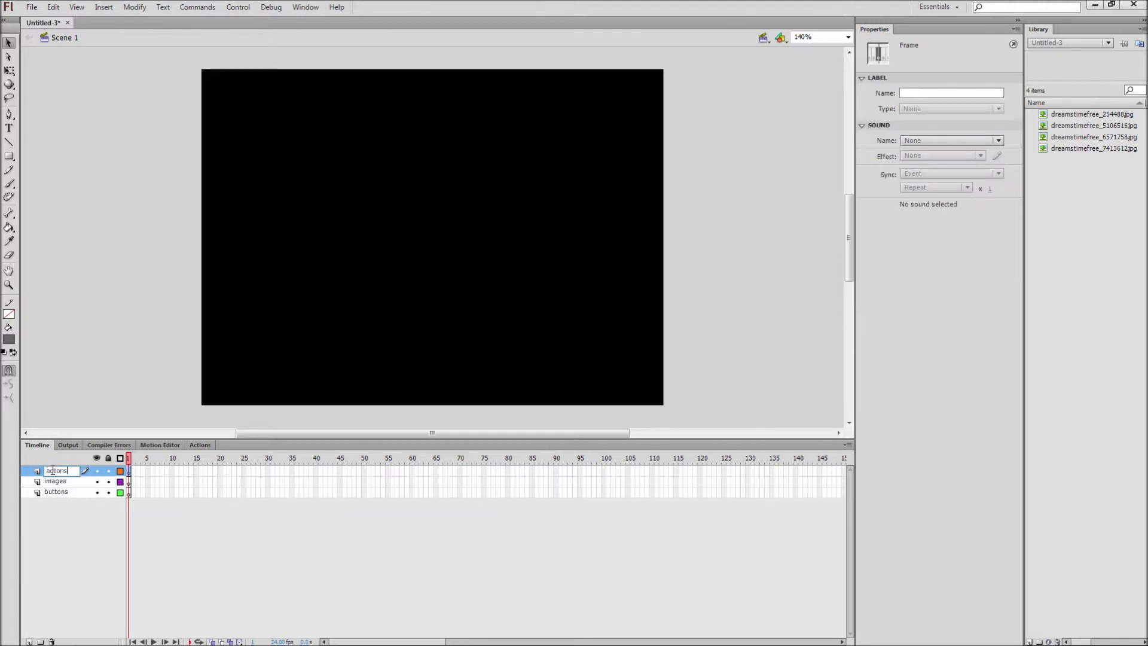
click(67, 502)
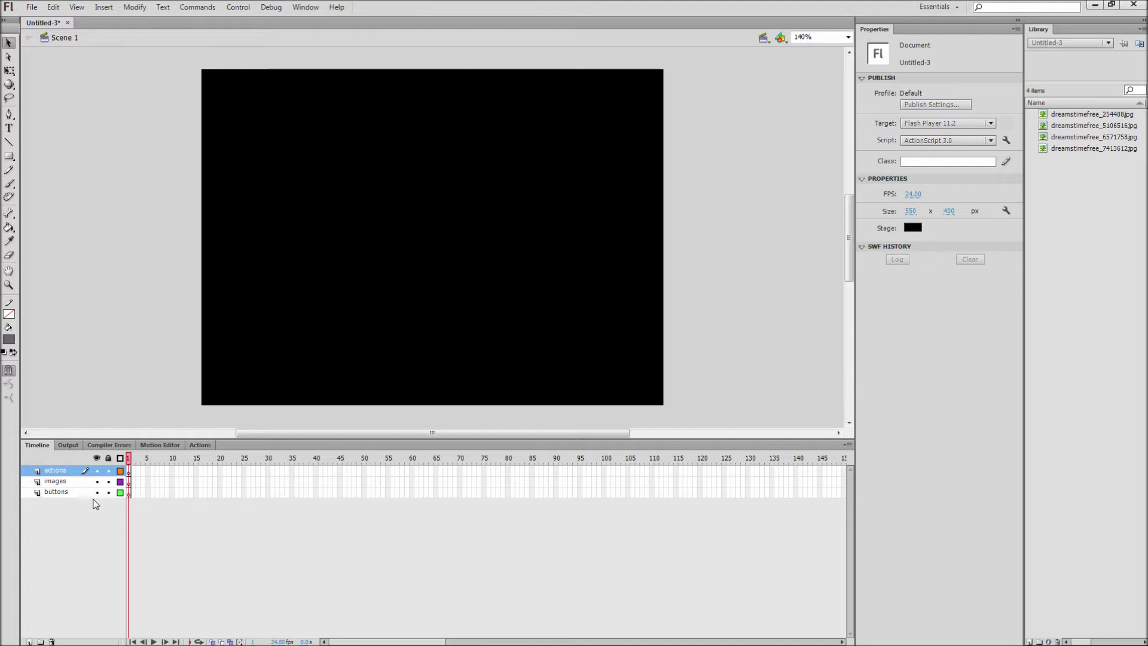
click(82, 494)
click(132, 499)
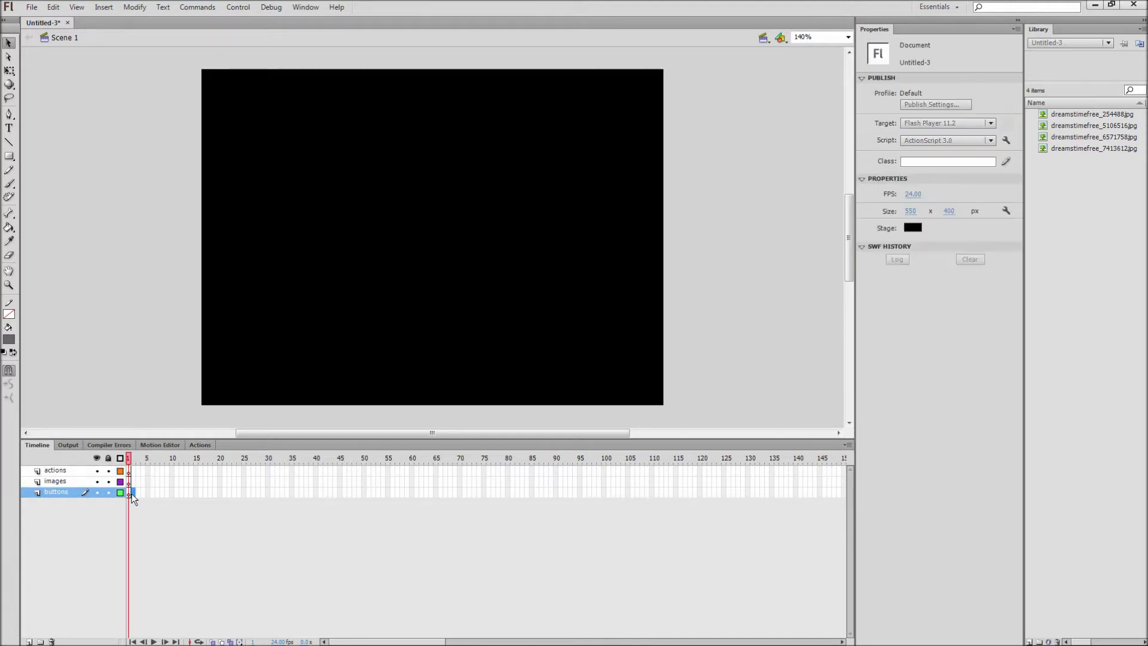
click(128, 493)
- Place the town photo on the stage and scale it to a width of 125
click(1087, 127)
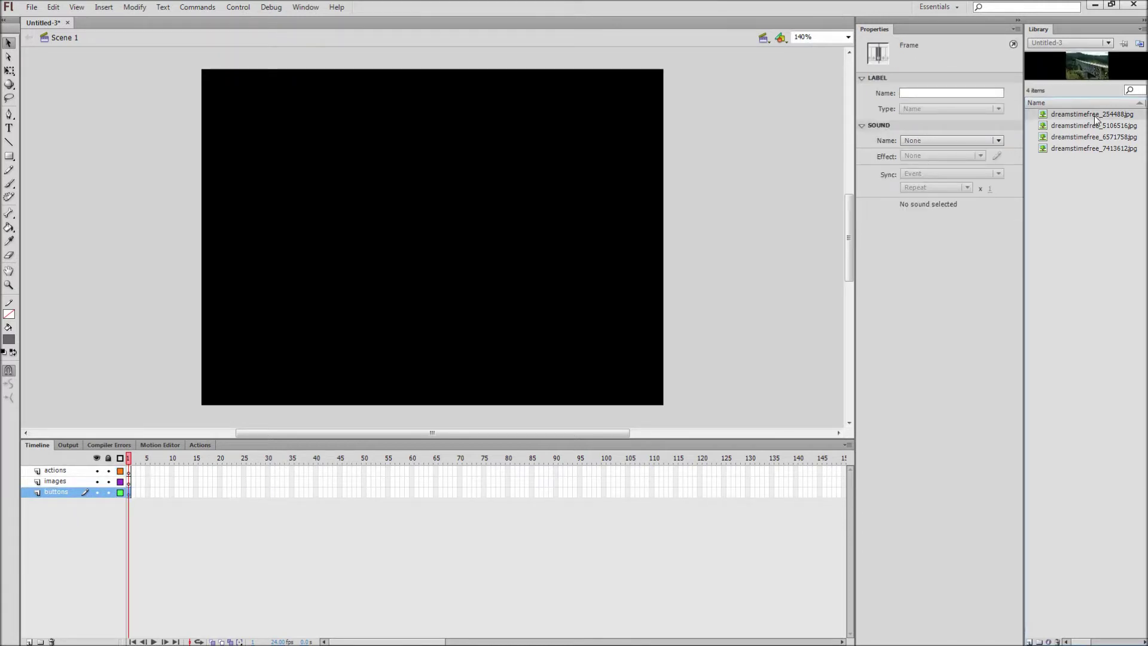
click(1091, 147)
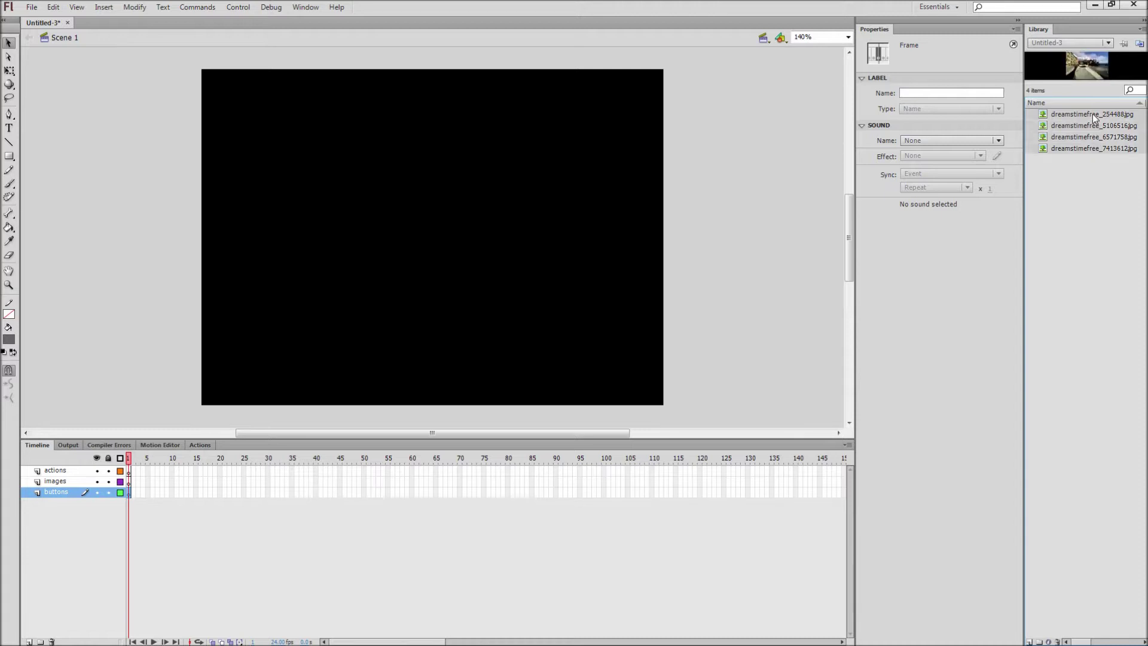
drag(1092, 113, 439, 231)
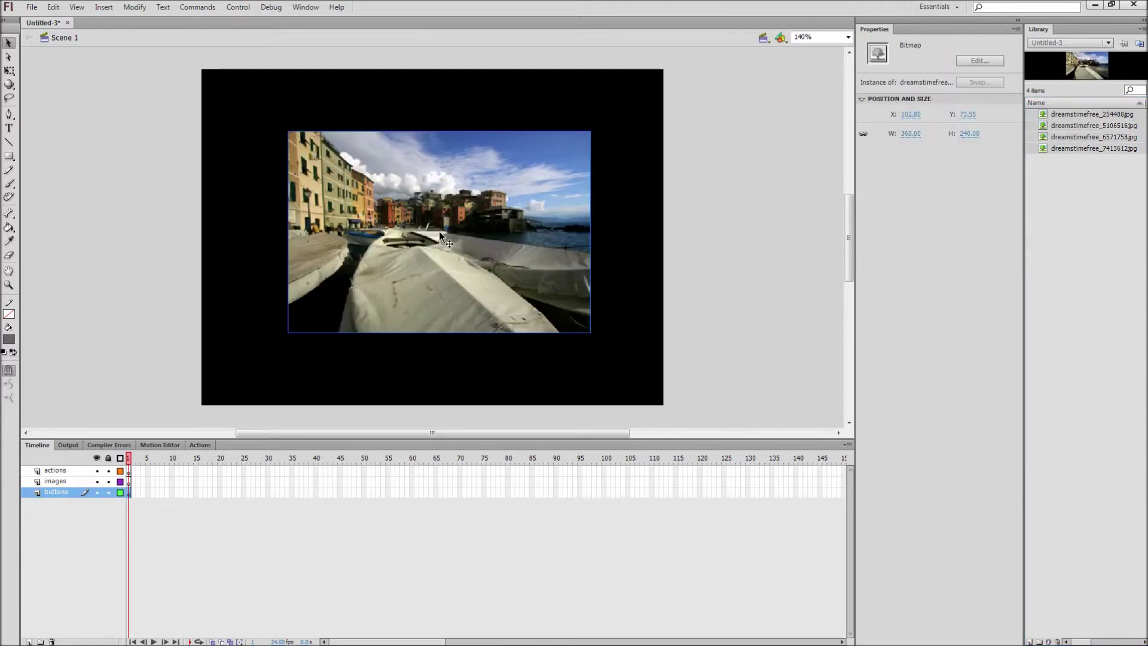
click(706, 179)
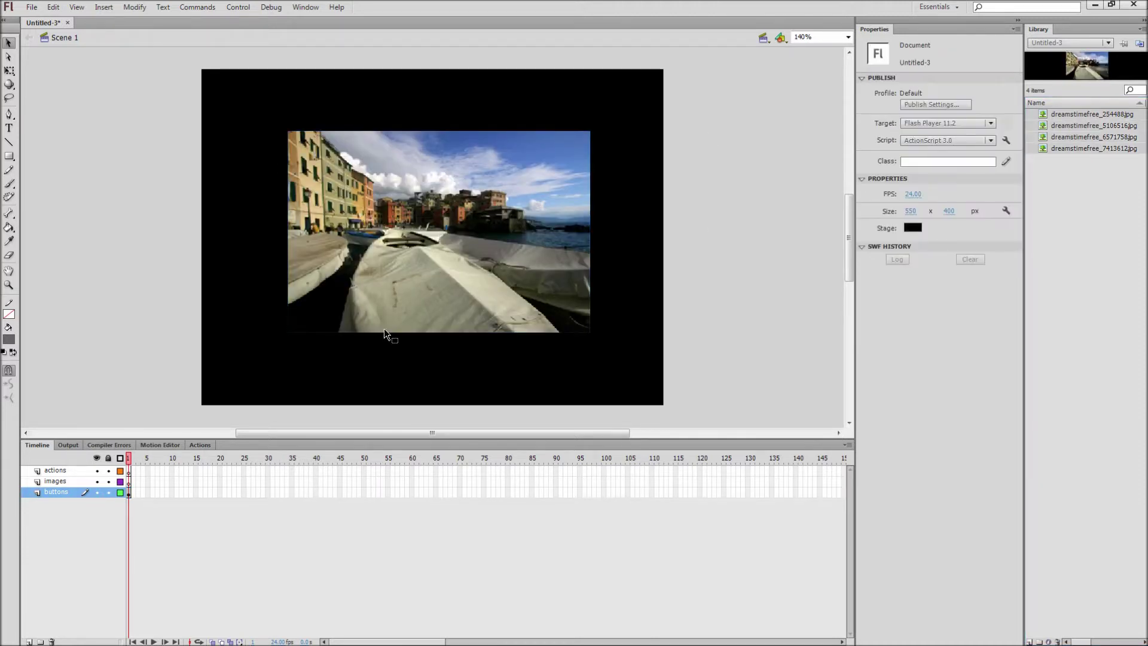
drag(700, 126, 258, 350)
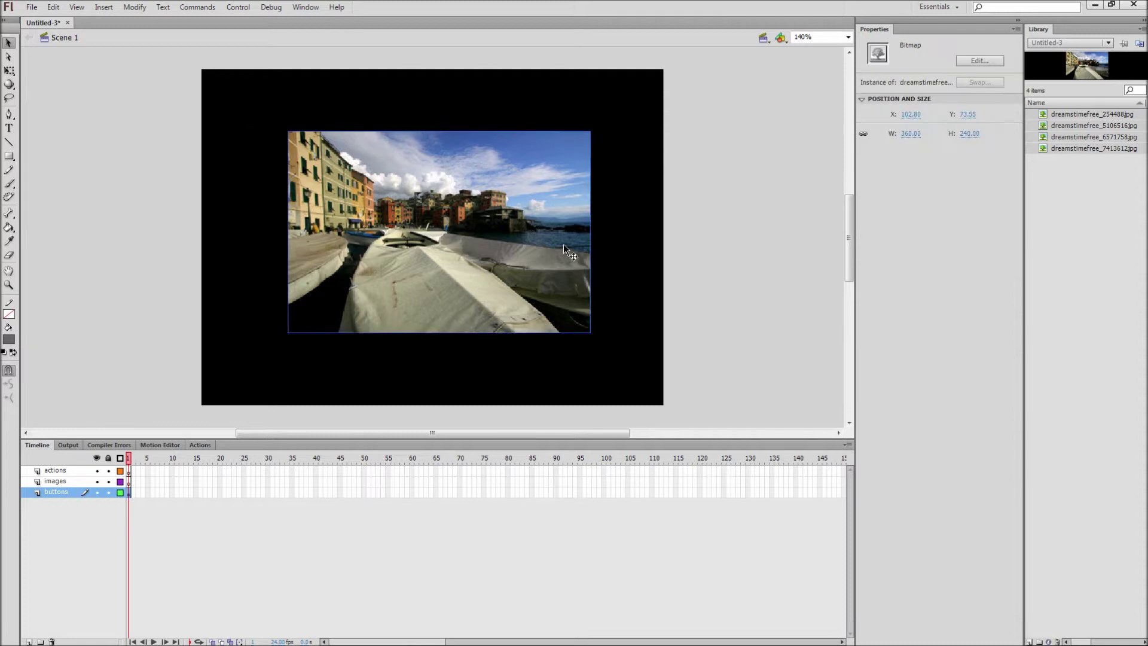
click(908, 136)
text(125)
key(Return)
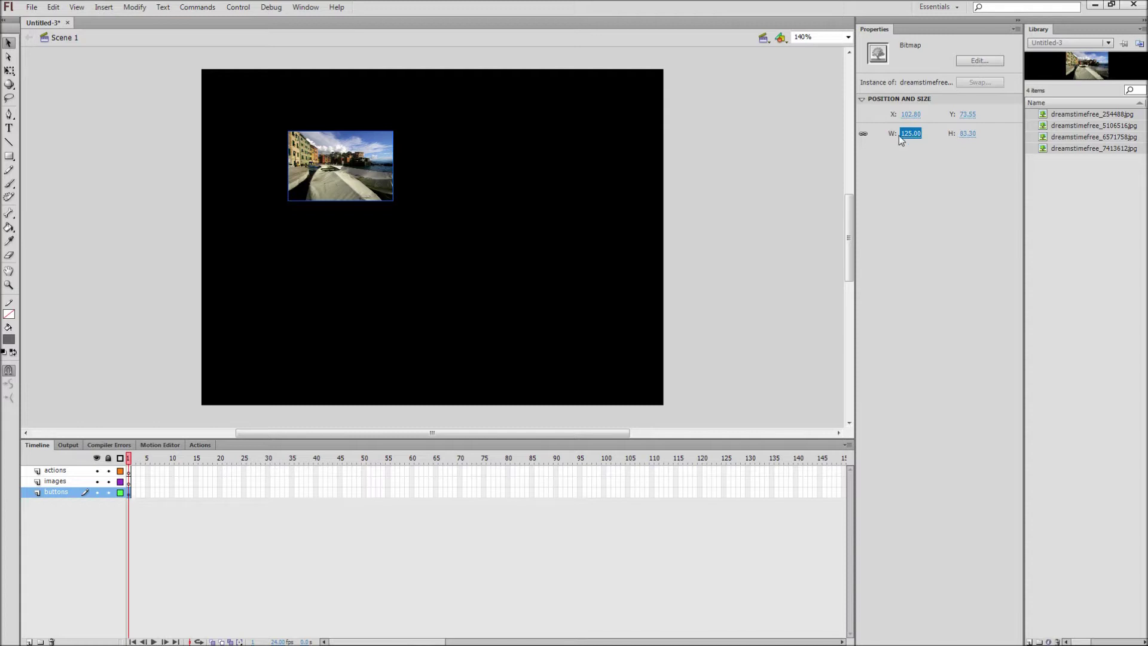
- Move the town and snowy mountain photos into a row along the stage bottom
click(722, 186)
drag(357, 185, 356, 353)
drag(324, 148, 246, 333)
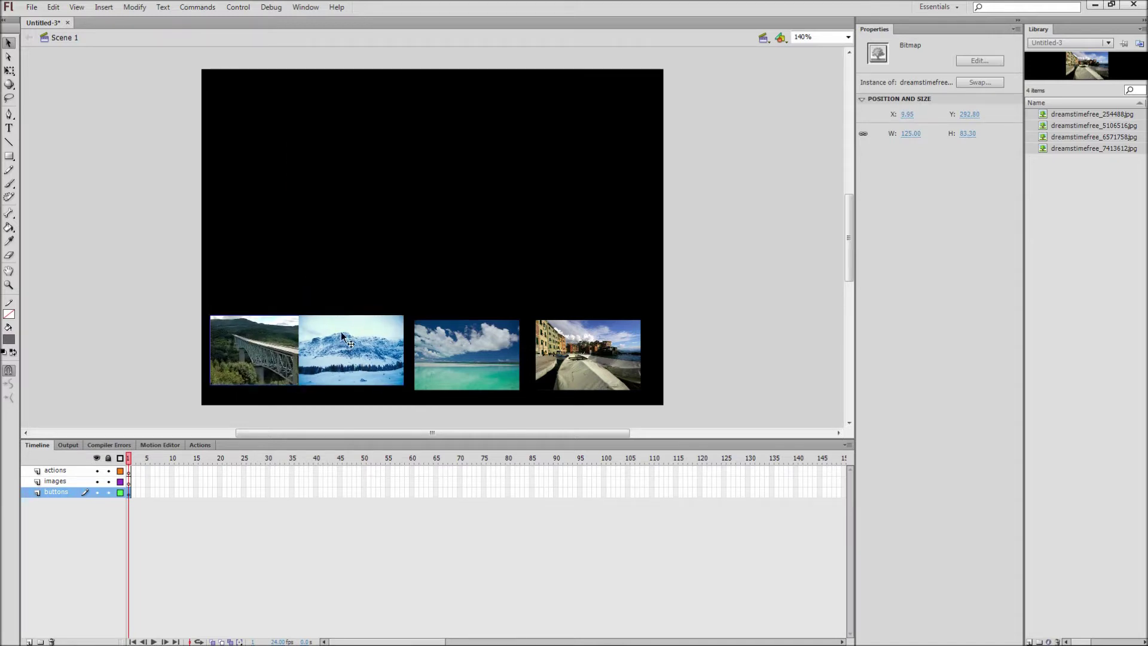
- Align the four thumbnails' bottom edges and distribute their horizontal centres evenly using the Align panel
drag(609, 354, 619, 356)
drag(676, 340, 177, 371)
click(297, 9)
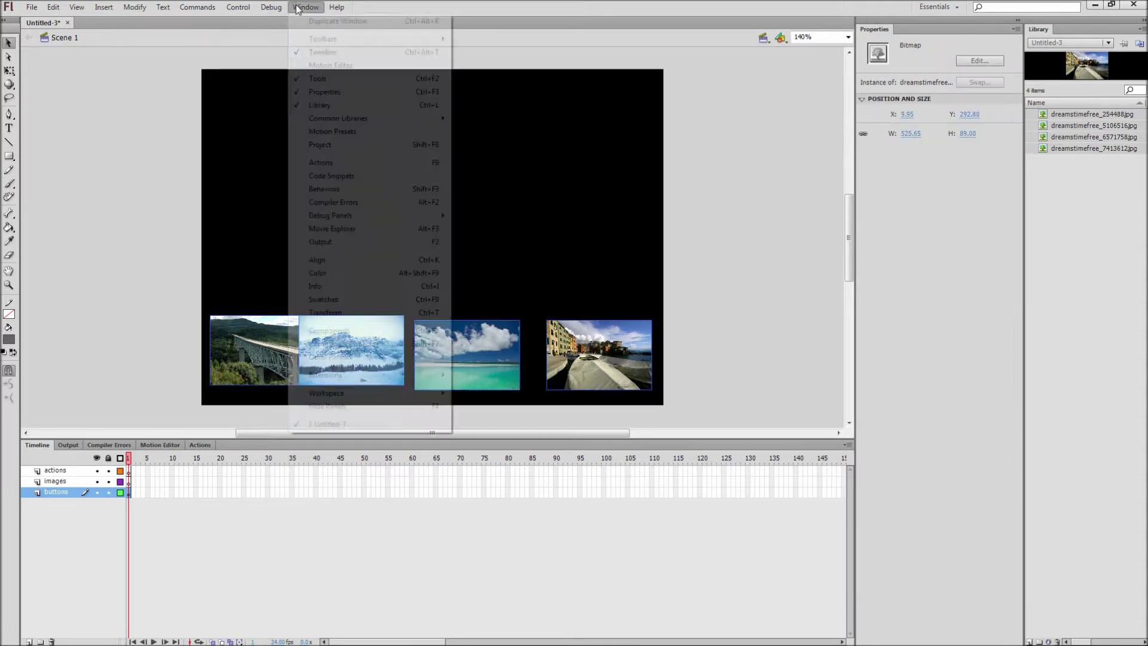
click(313, 260)
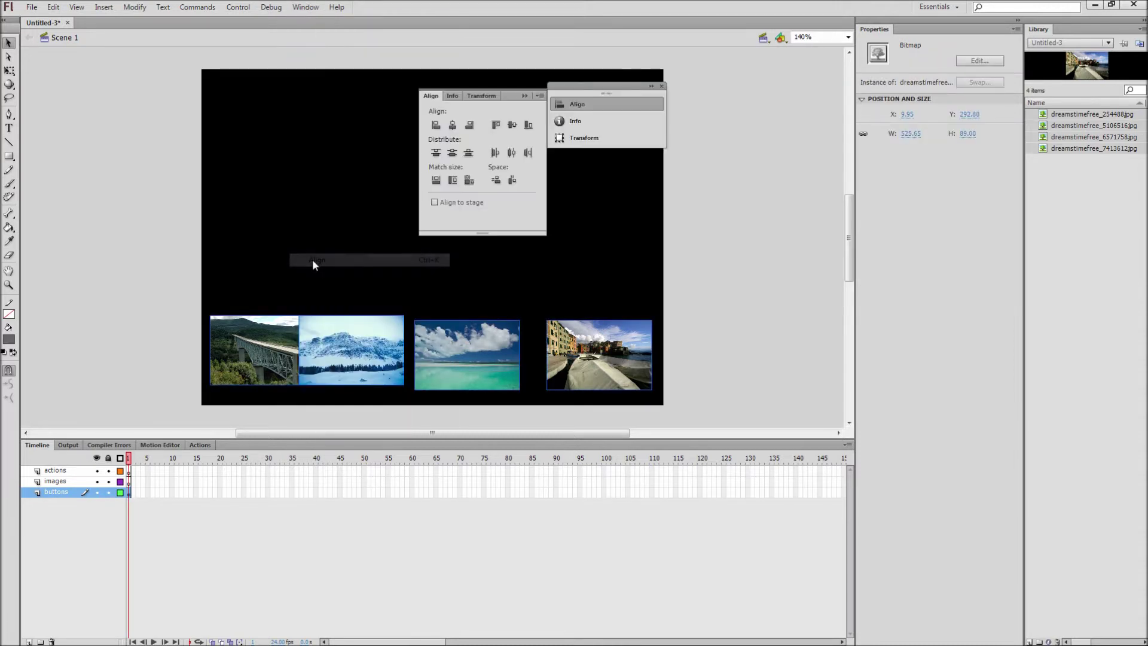
click(527, 125)
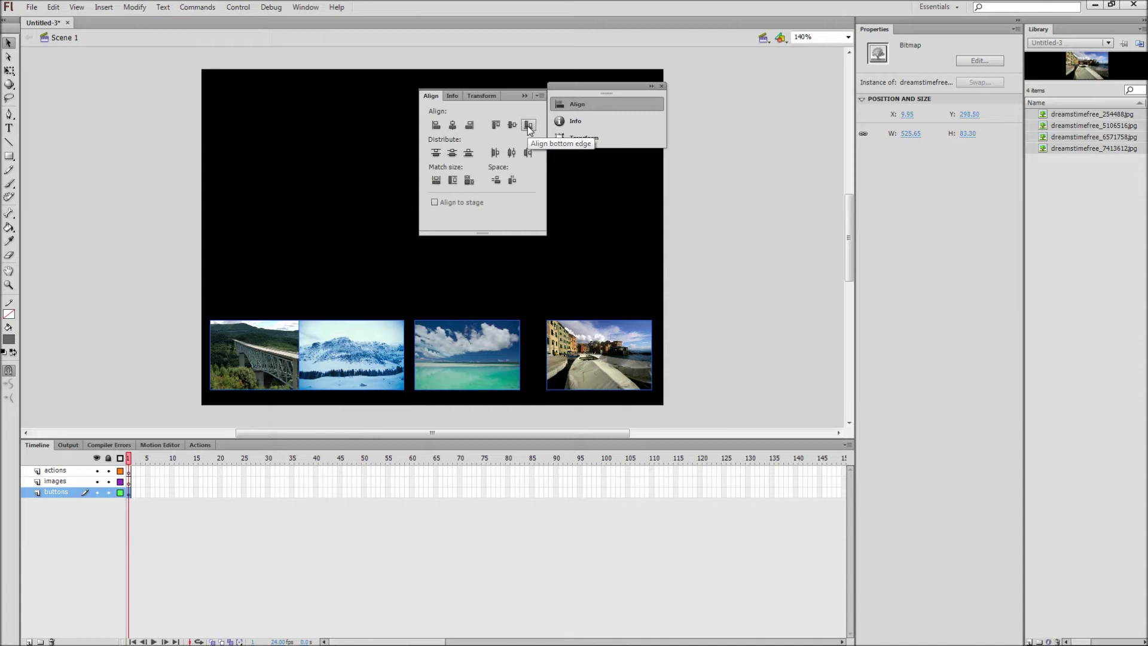
click(511, 152)
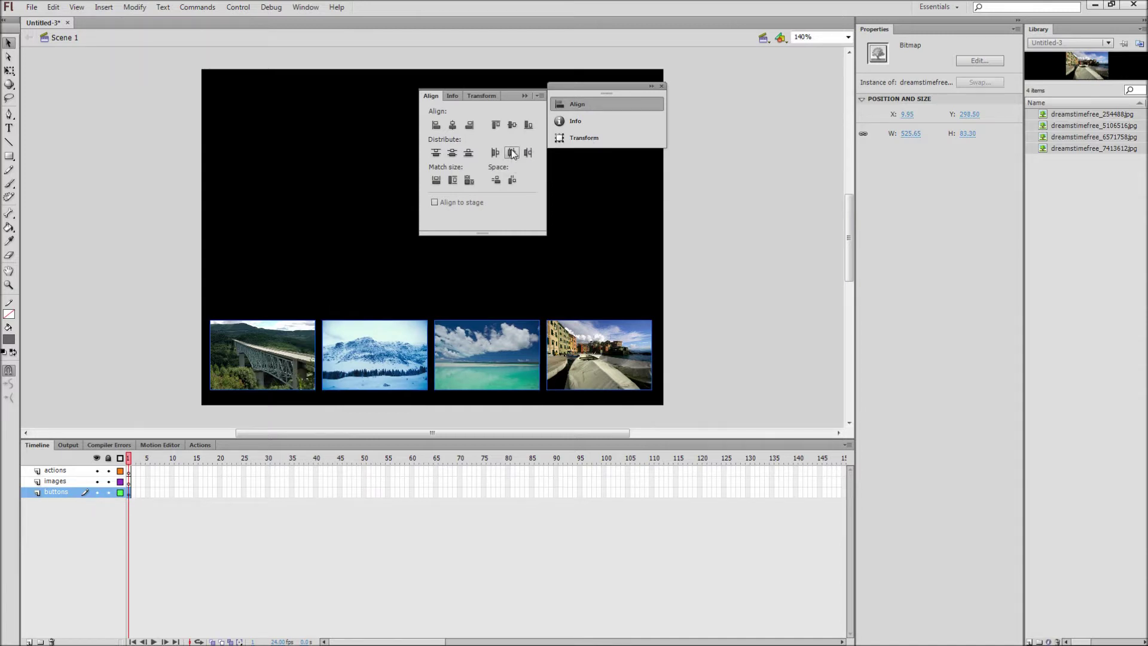
drag(254, 358, 256, 361)
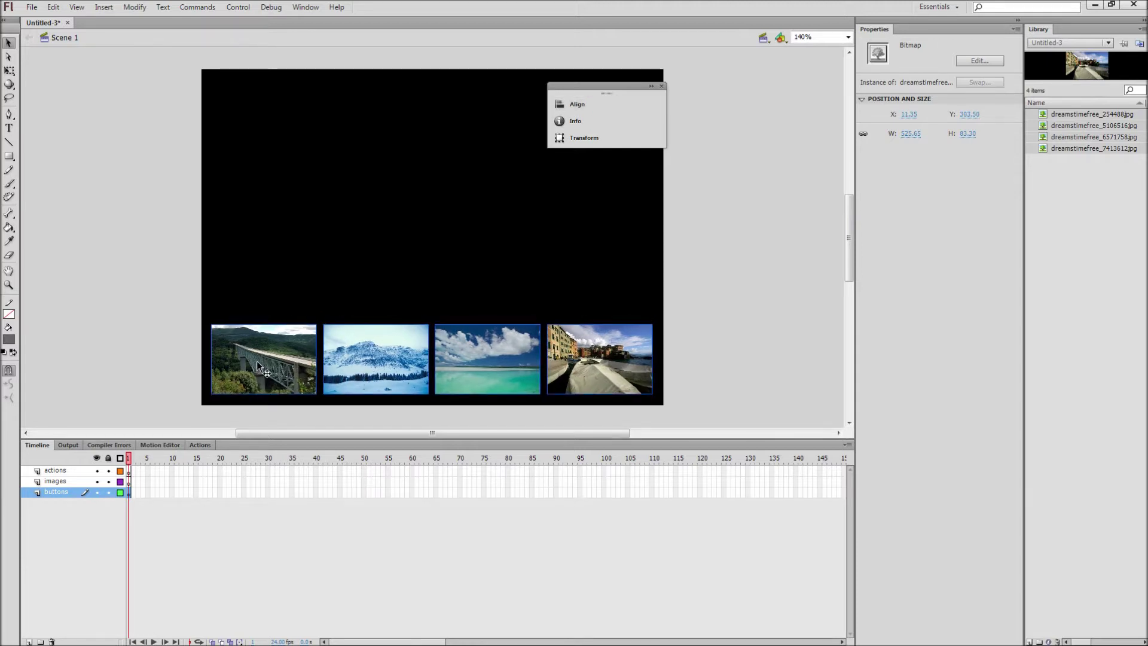
click(662, 86)
click(694, 121)
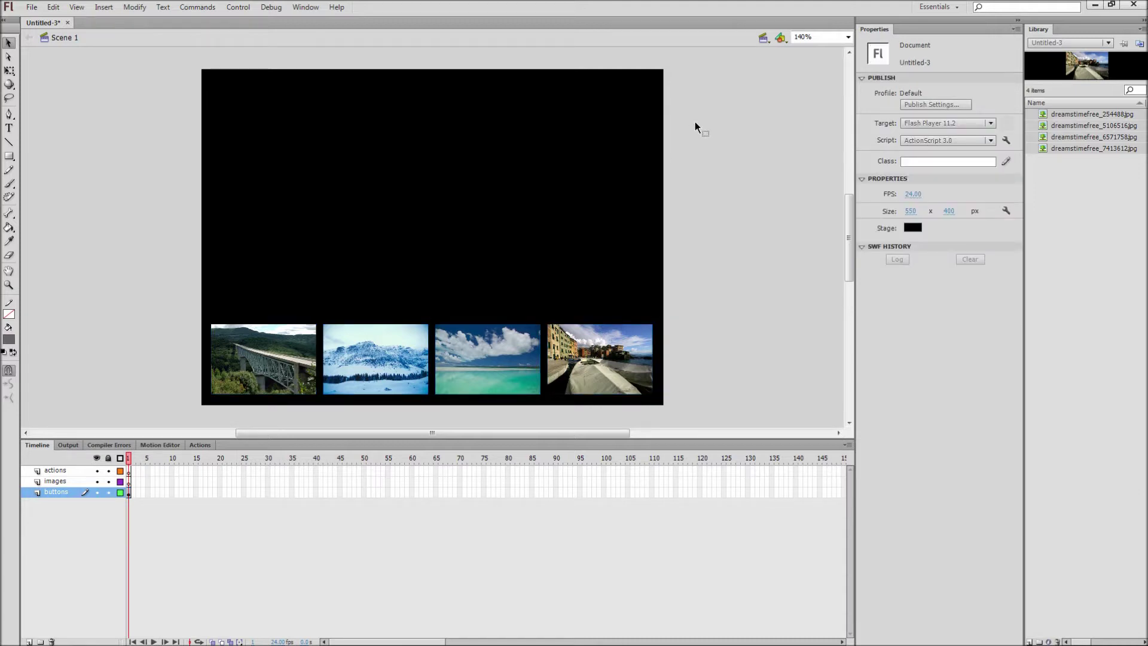
- Convert the bridge thumbnail into a button symbol named btn1
click(289, 339)
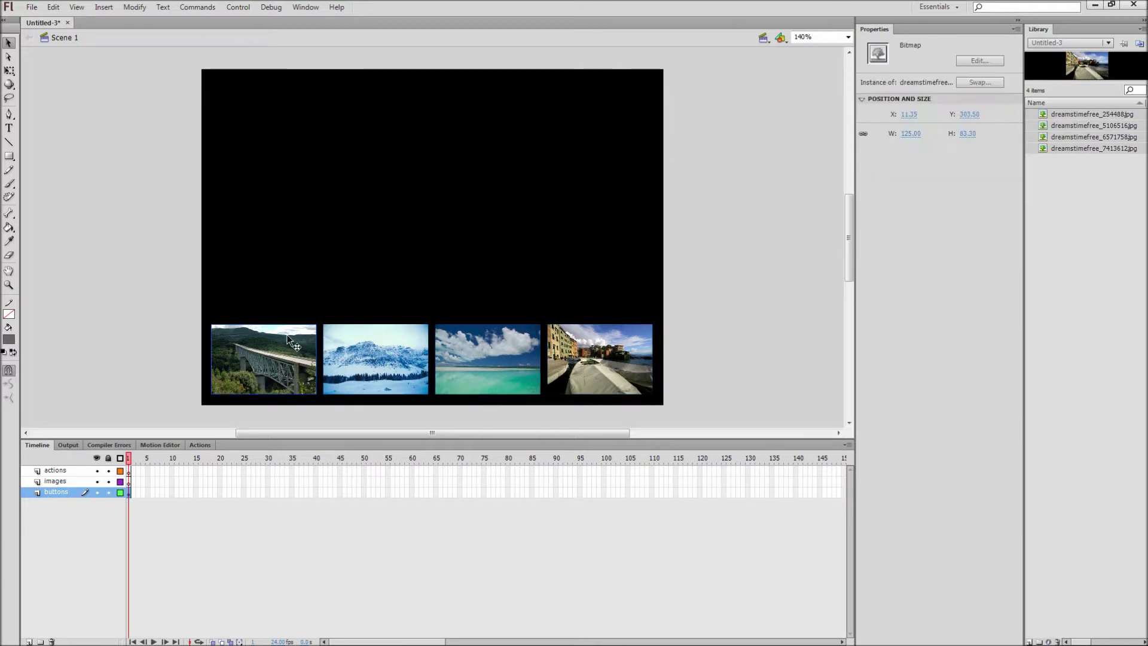
key(F8)
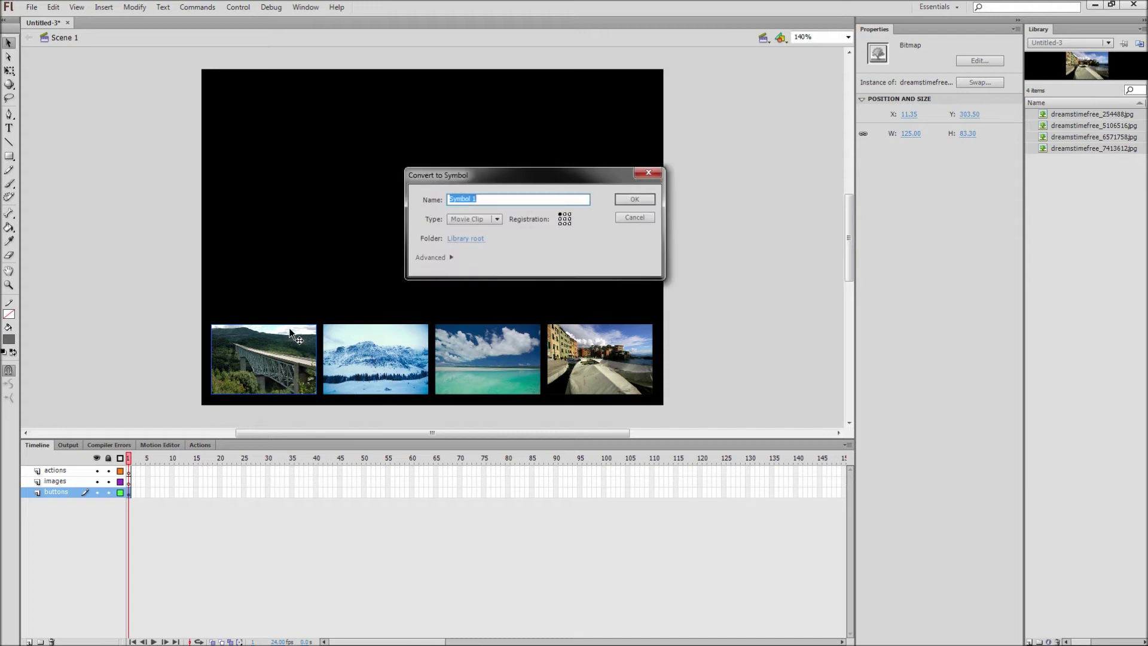
text(btn1)
click(478, 220)
click(472, 245)
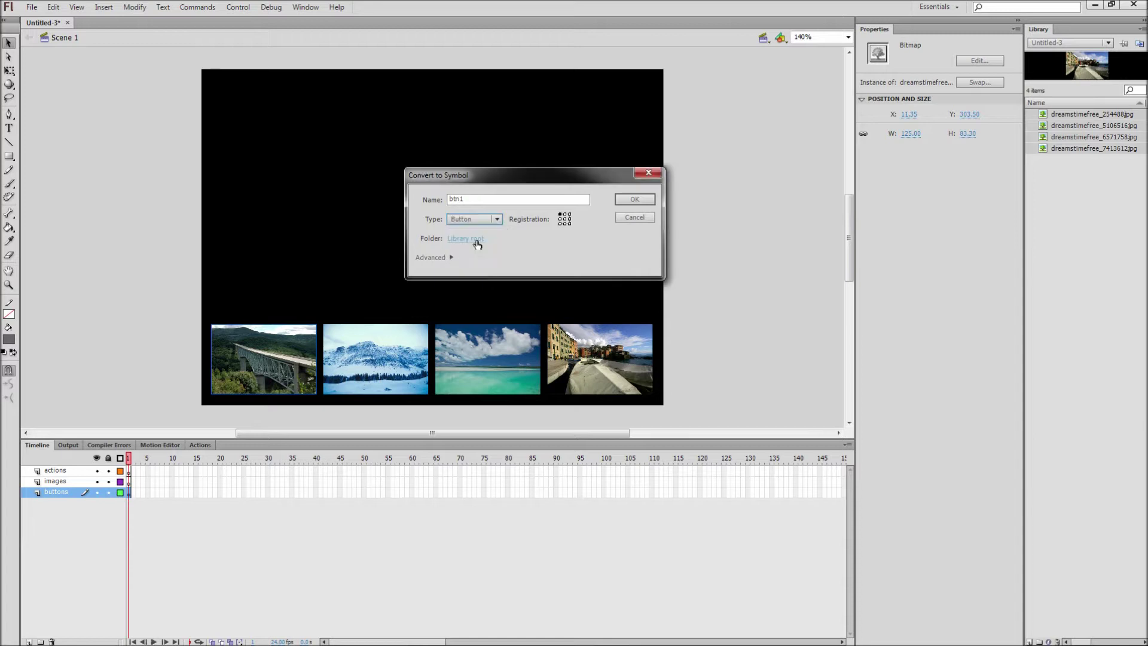
click(621, 200)
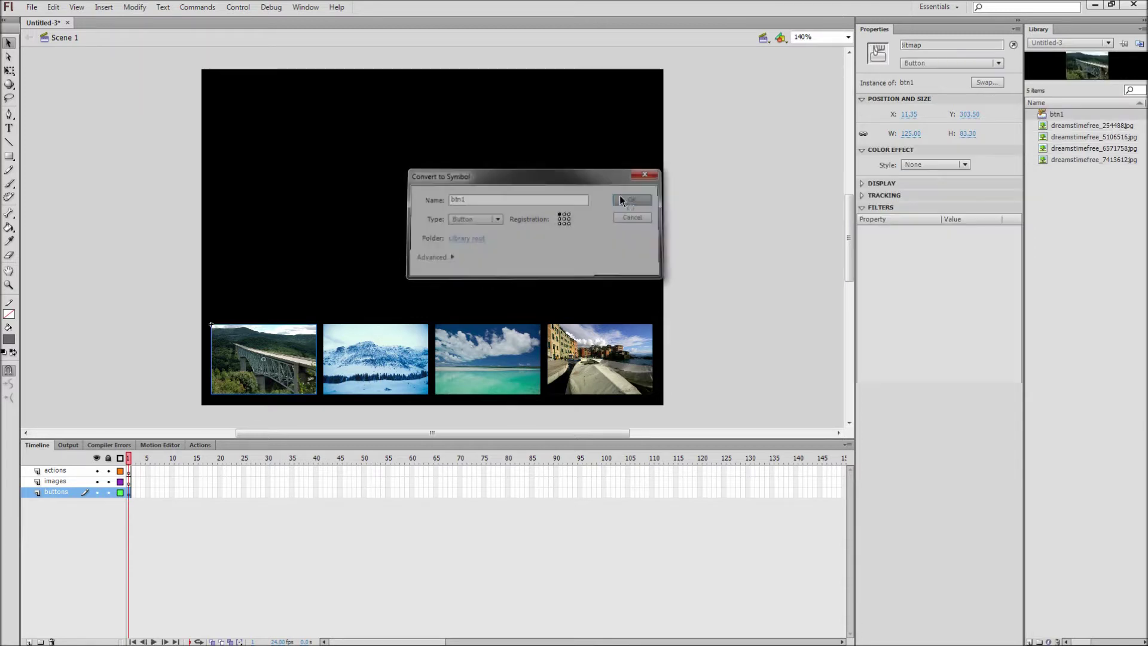
- Convert the snowy mountain thumbnail into a button symbol named btn2
click(388, 352)
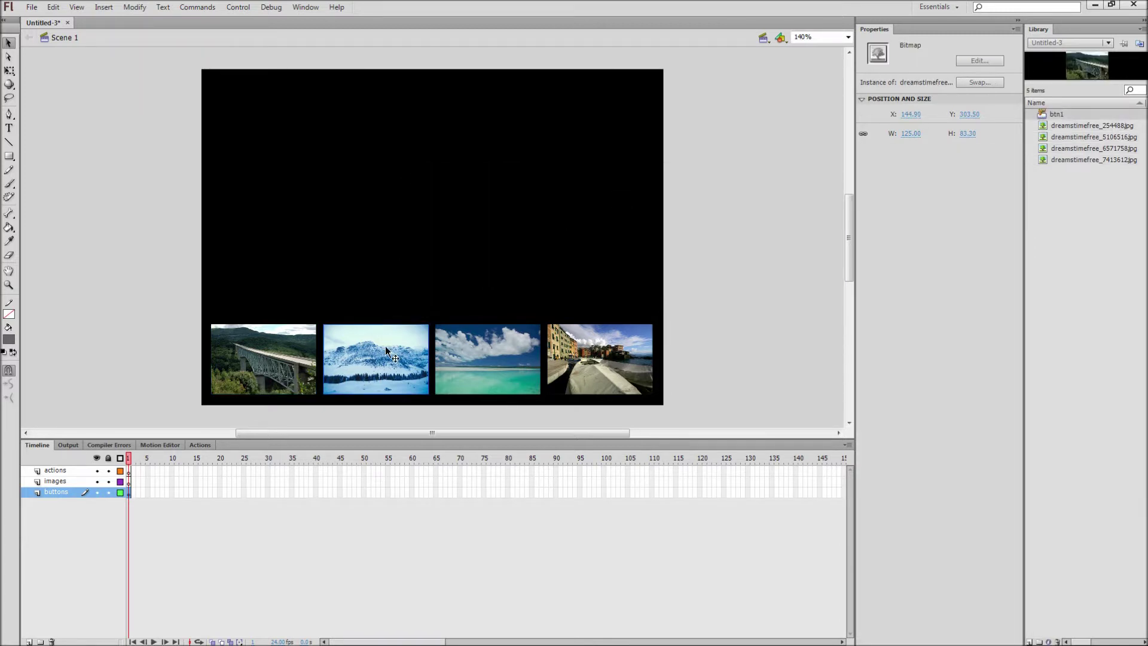
key(F8)
text(btn2)
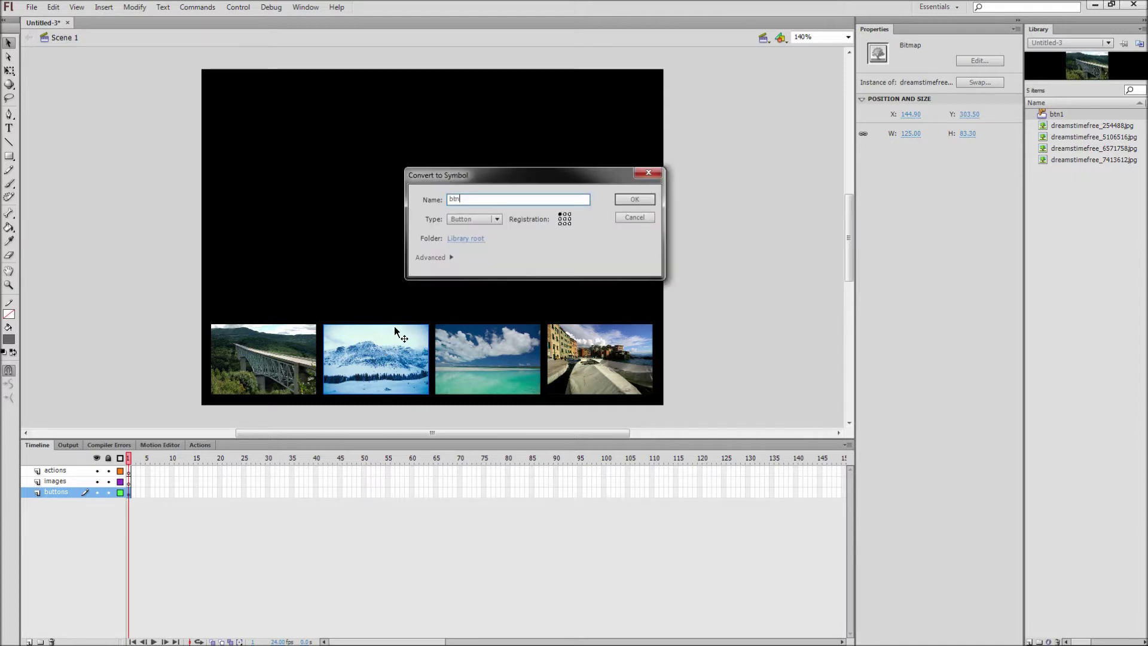
click(470, 220)
click(471, 241)
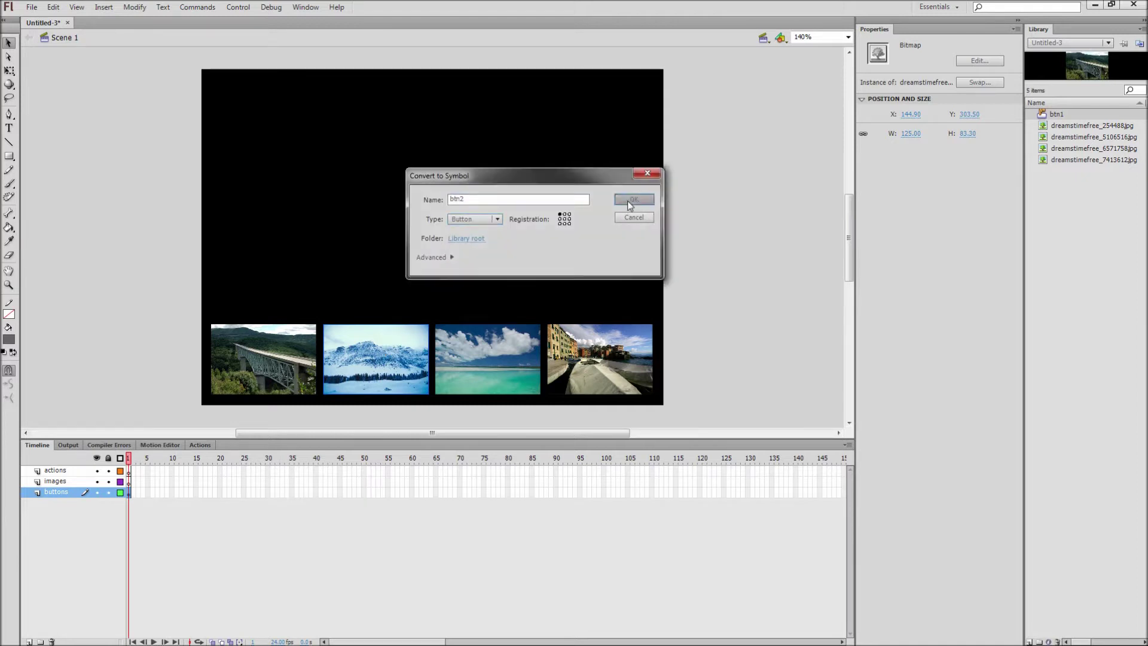
click(634, 199)
- Convert the beach and harbour thumbnails into button symbols btn3 and btn4
click(513, 353)
key(F8)
text(btn3)
key(Return)
click(567, 344)
key(F8)
text(btn4)
key(Return)
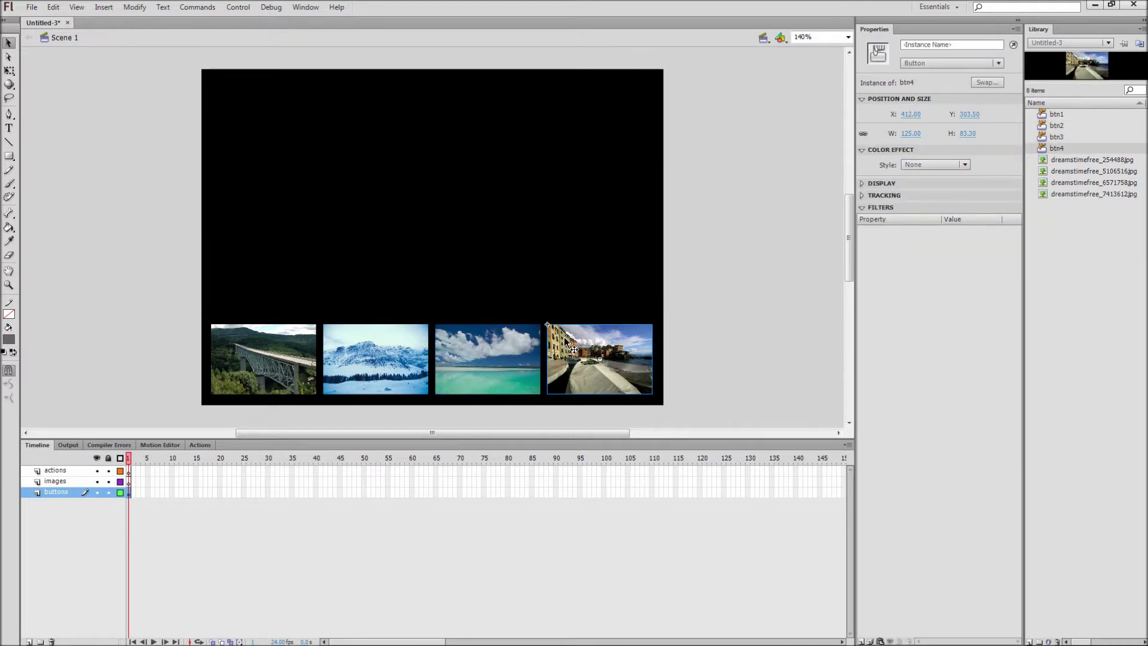
click(283, 355)
- Name the bridge, mountain, beach and harbour button instances btn1, btn2, btn3 and btn4
click(916, 45)
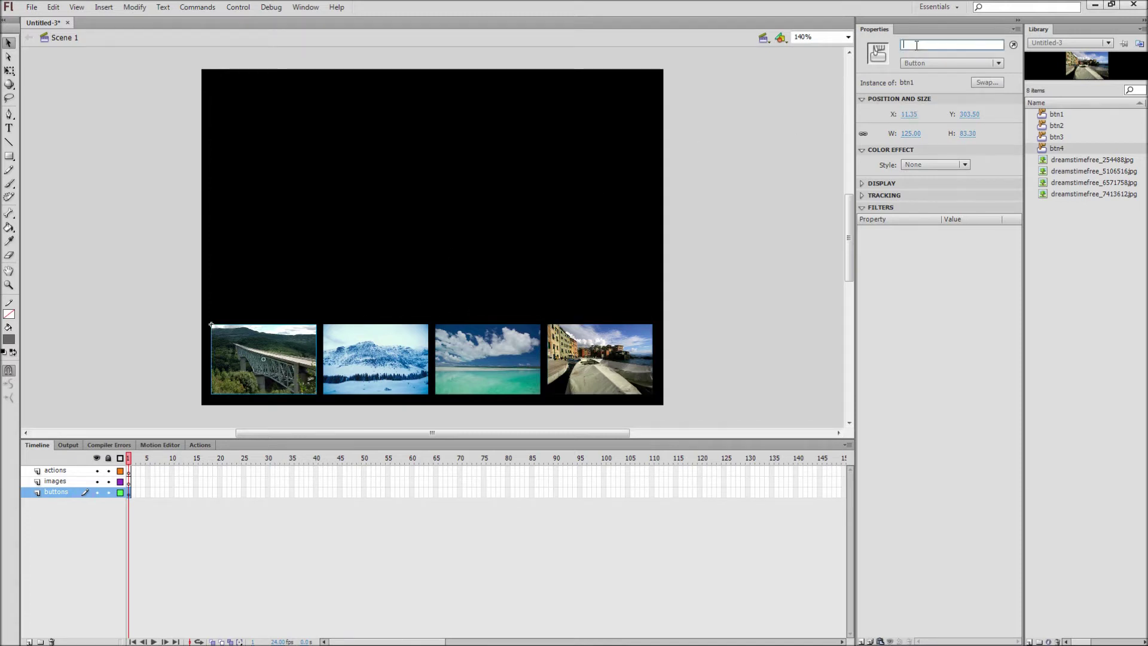
text(btn1)
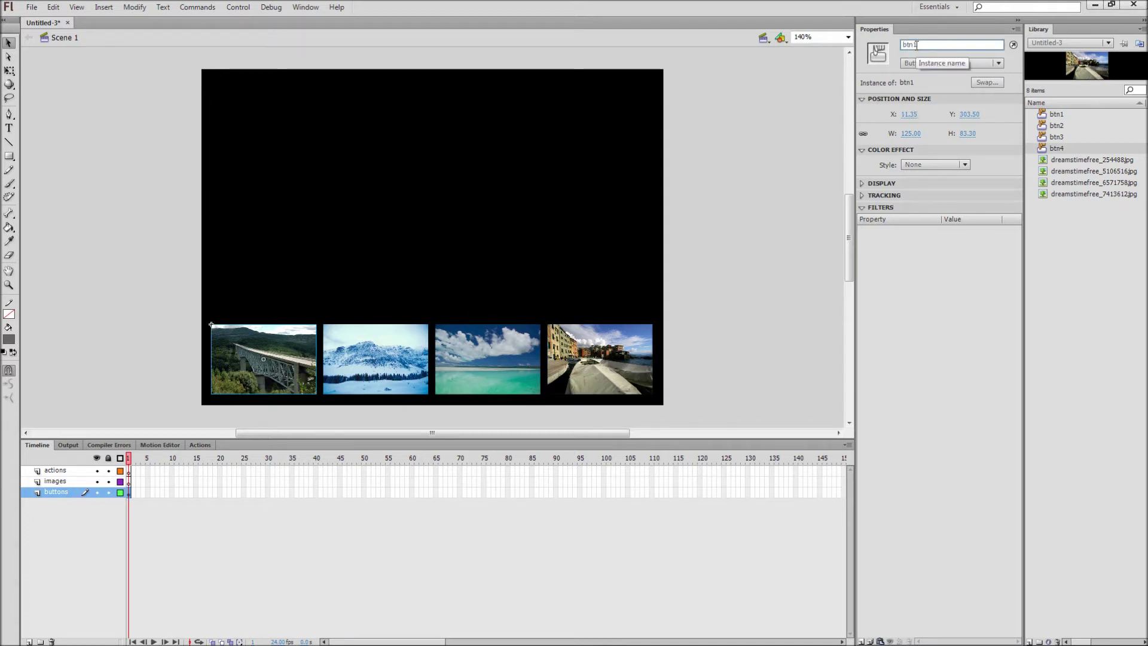
click(370, 368)
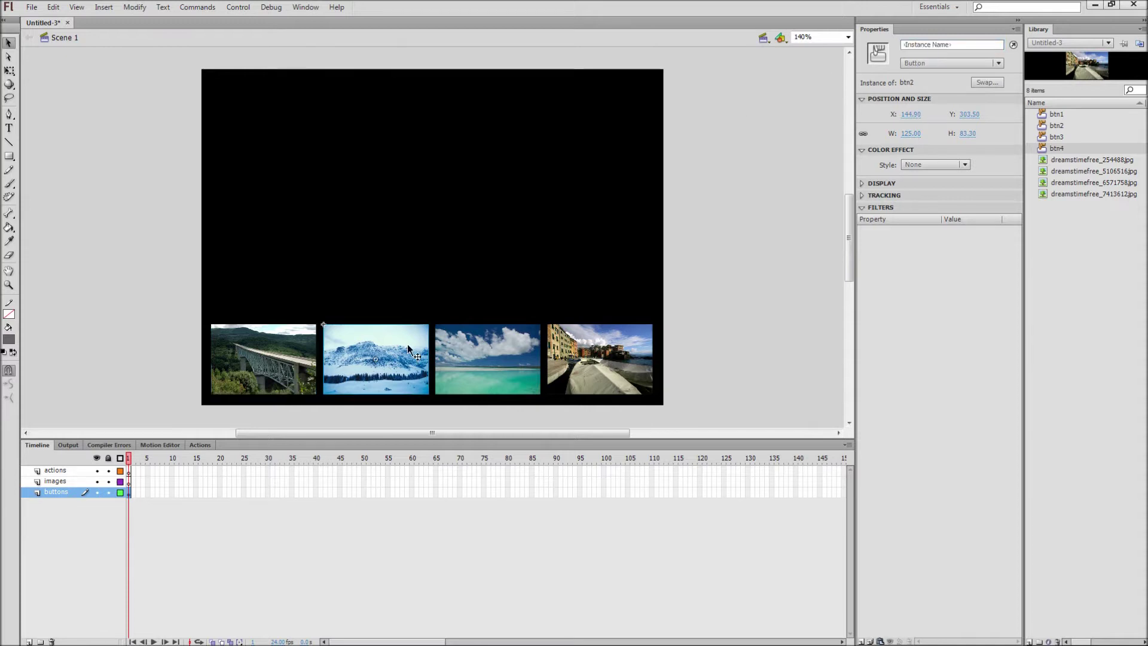
click(920, 44)
text(btn2)
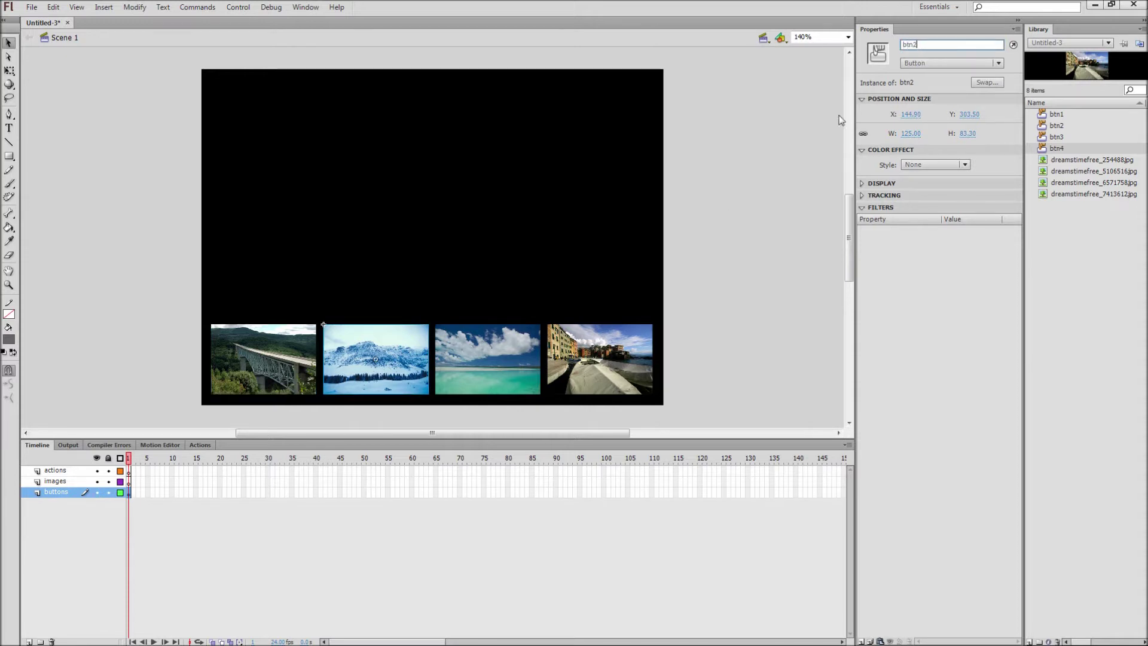
click(485, 366)
click(931, 45)
text(b)
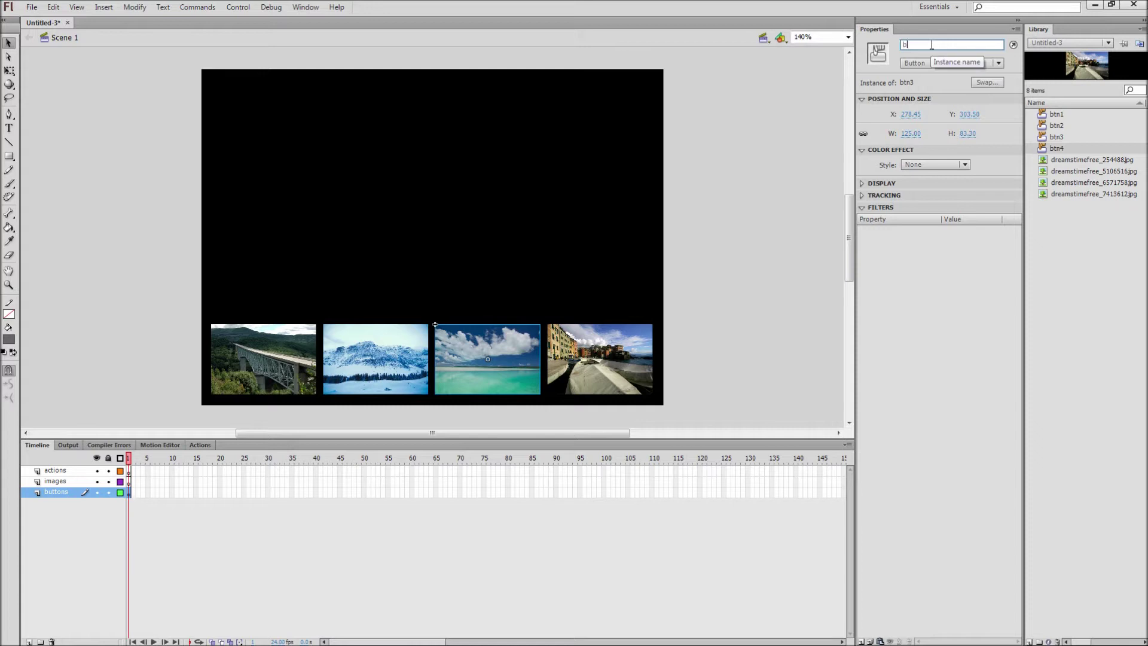
text(tn3)
click(618, 358)
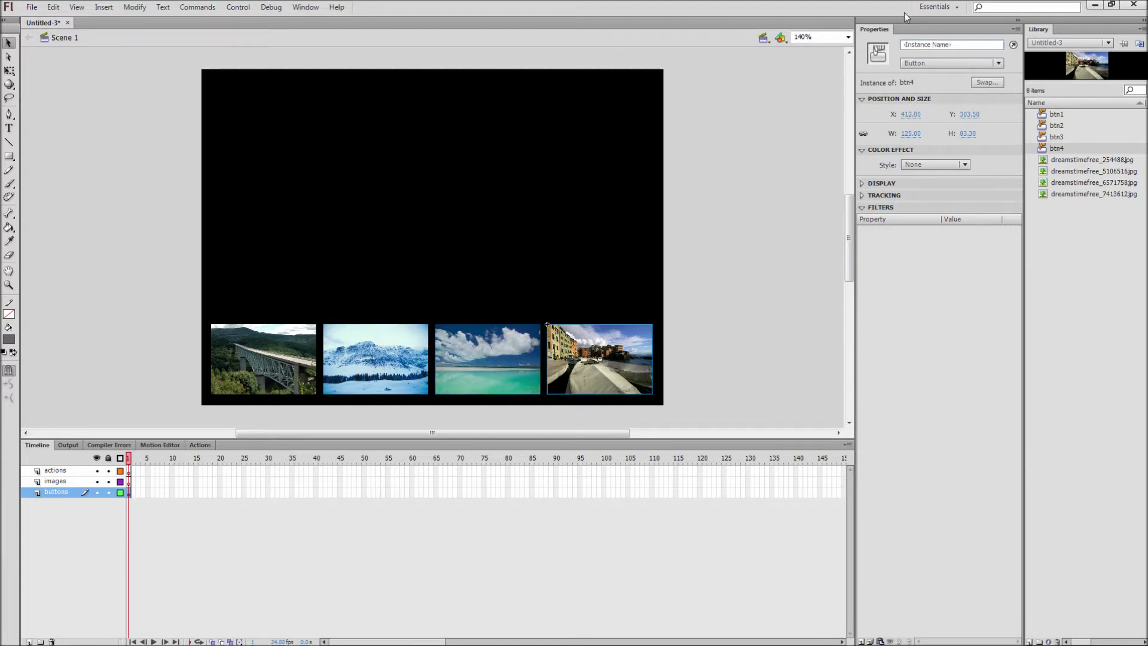
click(920, 43)
text(btn4)
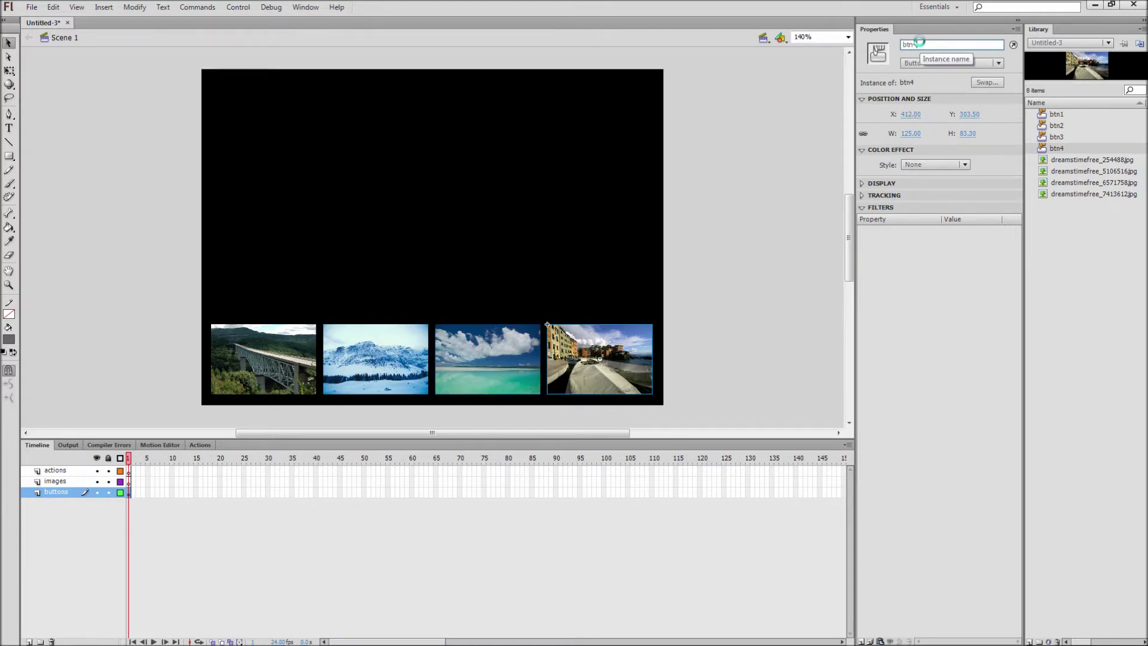
click(807, 88)
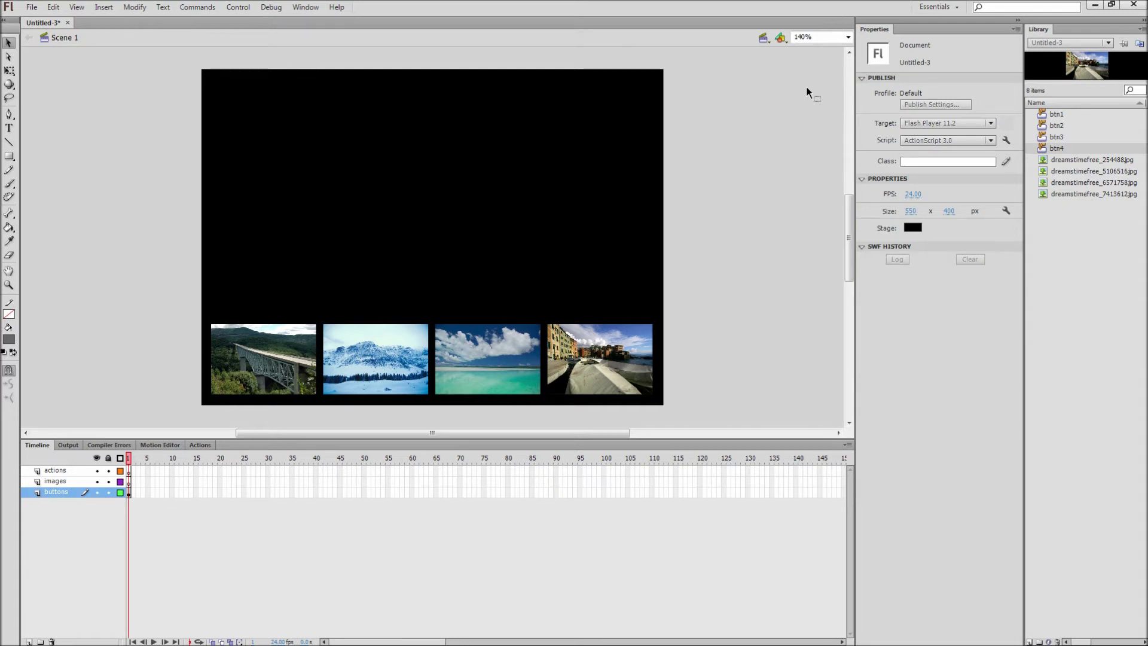
- Extend the buttons layer's first frame across frames up to frame 4
click(129, 492)
drag(139, 494, 130, 468)
click(60, 483)
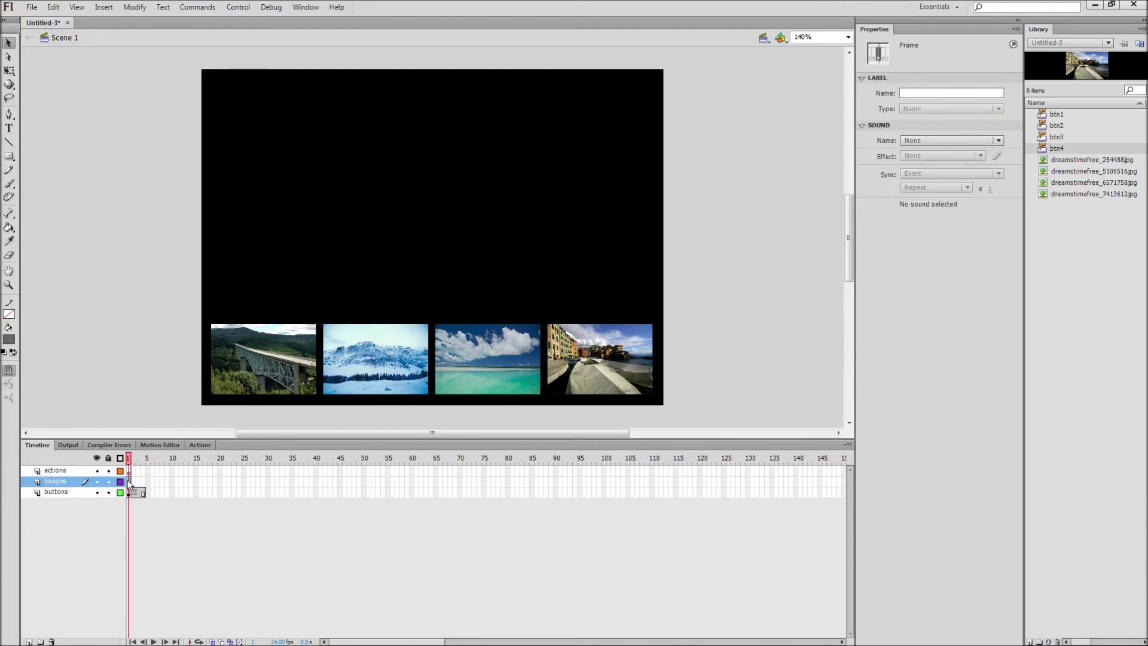
- Drag the large bridge photo onto frame 1 of the images layer and set X to 91
drag(1071, 158, 424, 197)
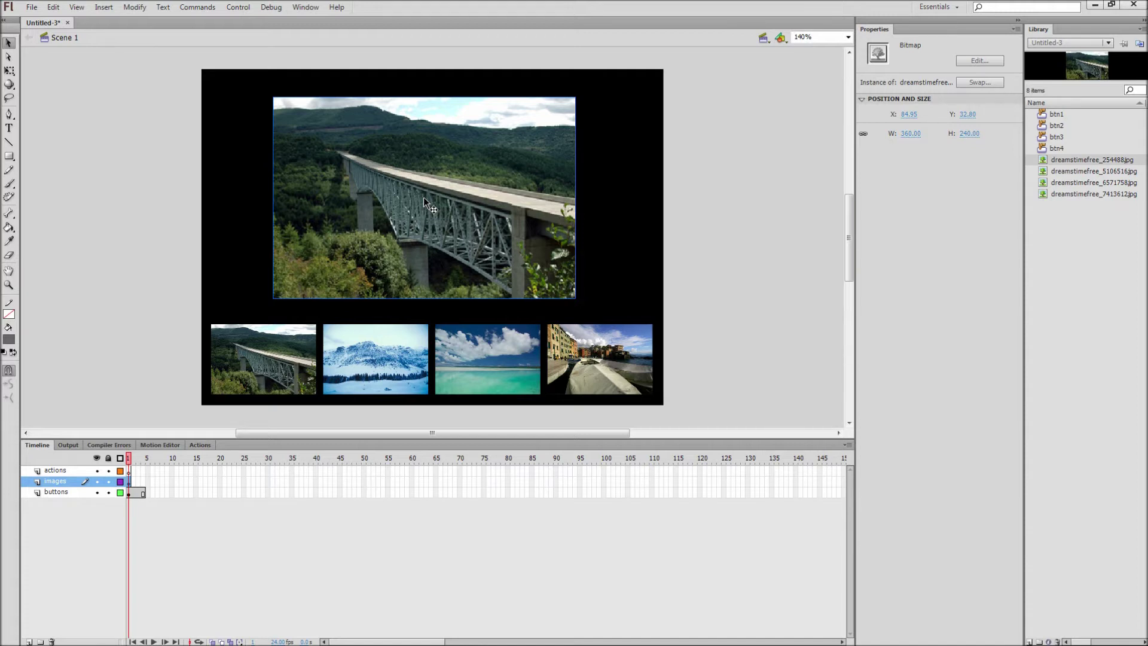
click(909, 114)
text(91)
key(Return)
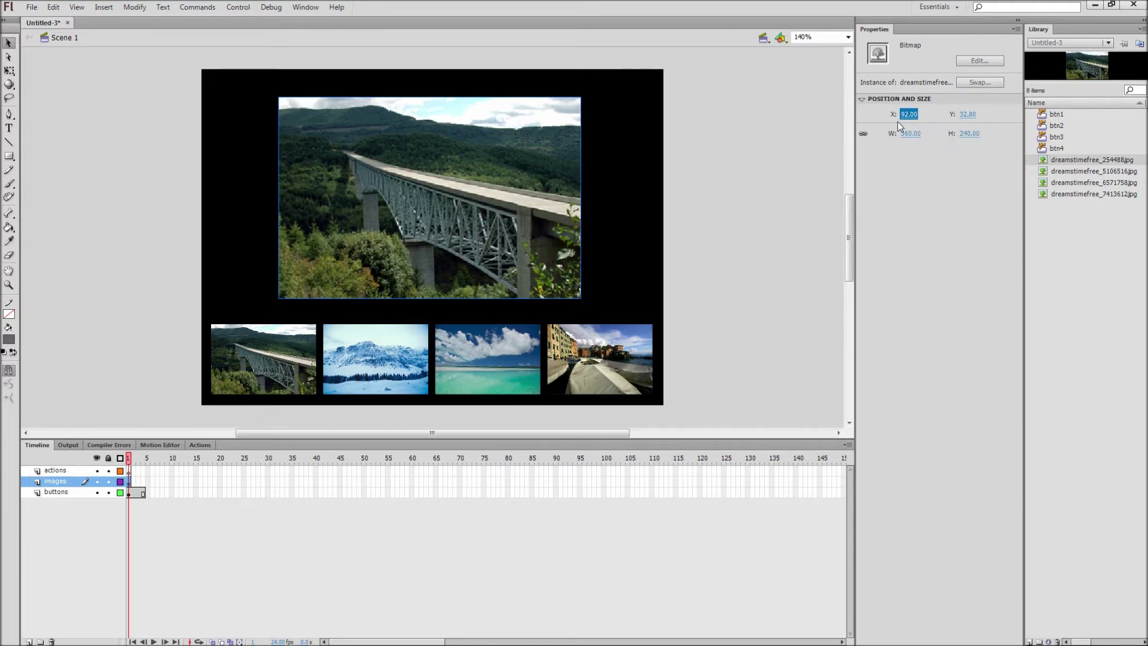
click(134, 481)
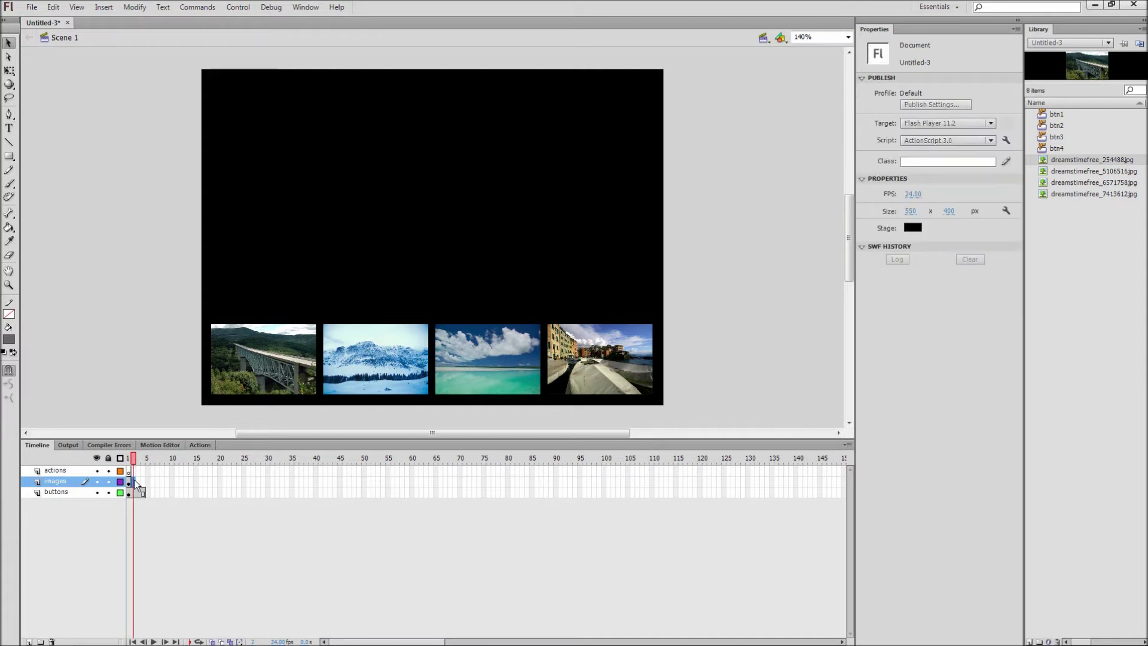
- Add a blank keyframe at images frame 2 holding the snowy mountain photo at X 92, Y 30
right_click(134, 480)
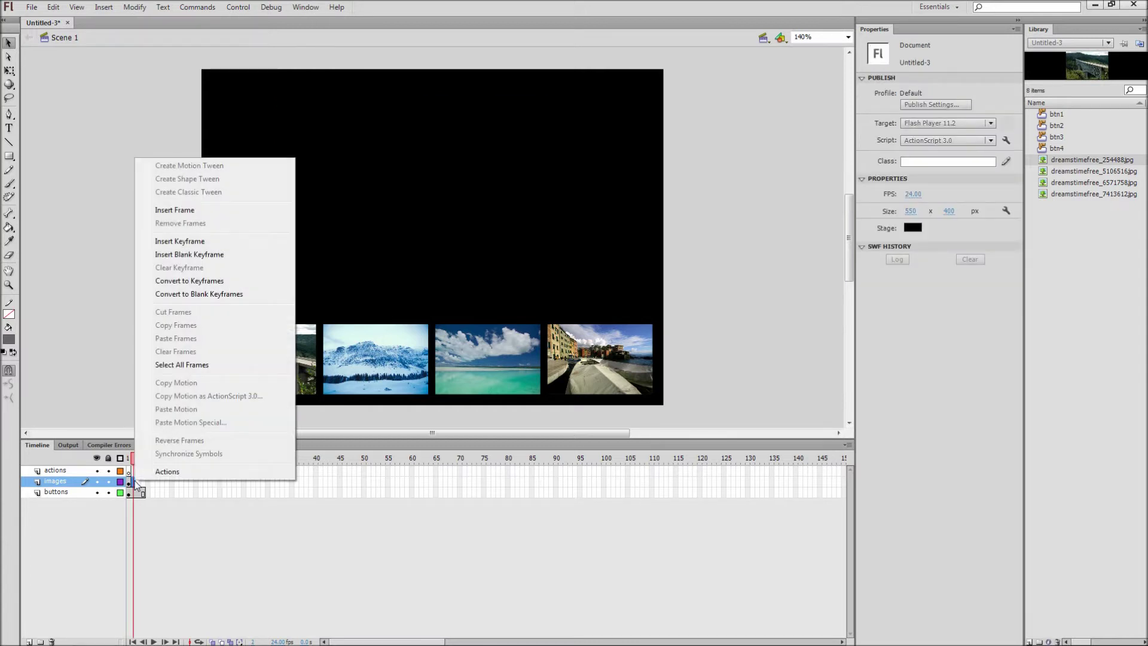
click(175, 249)
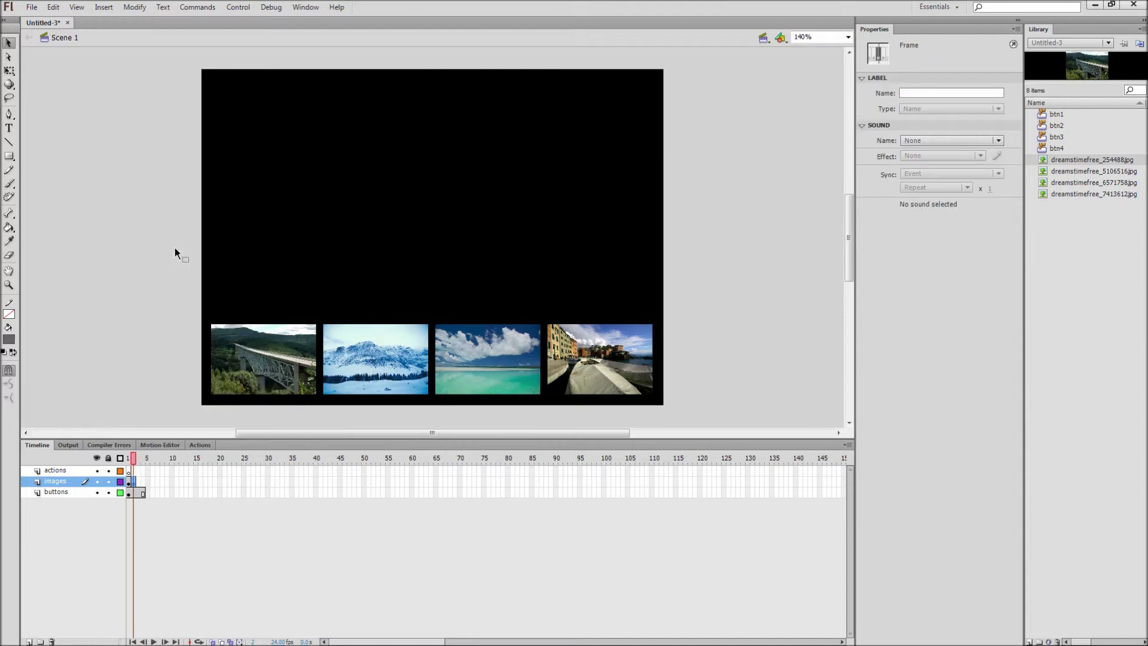
click(1074, 171)
drag(1074, 171, 416, 203)
click(909, 114)
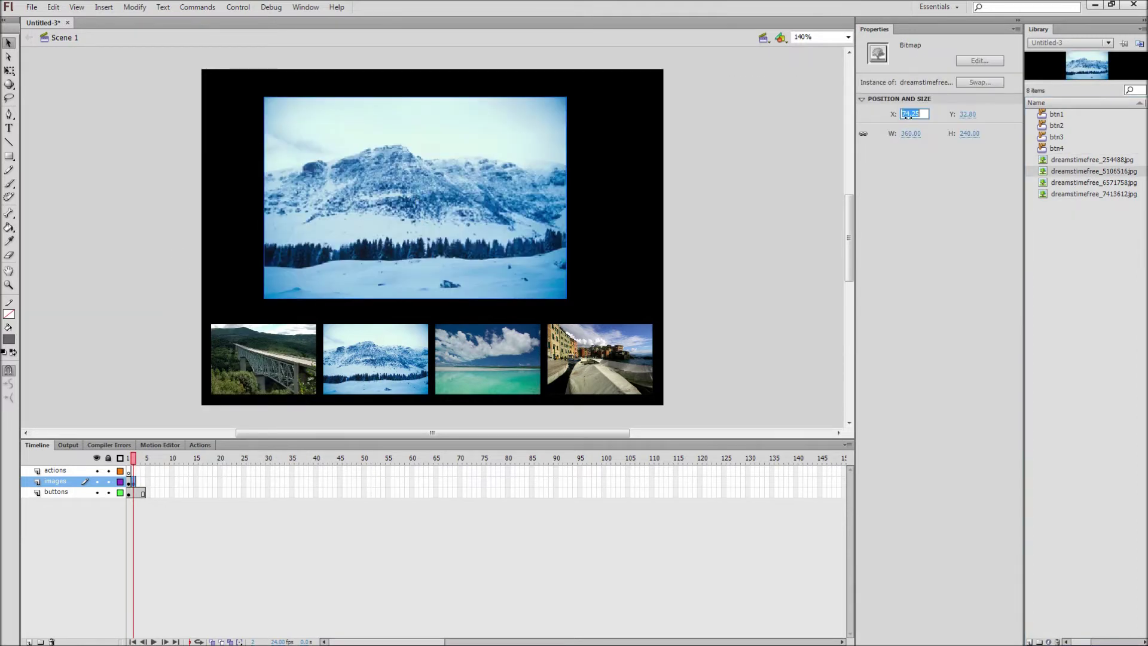
text(92)
key(Return)
click(967, 114)
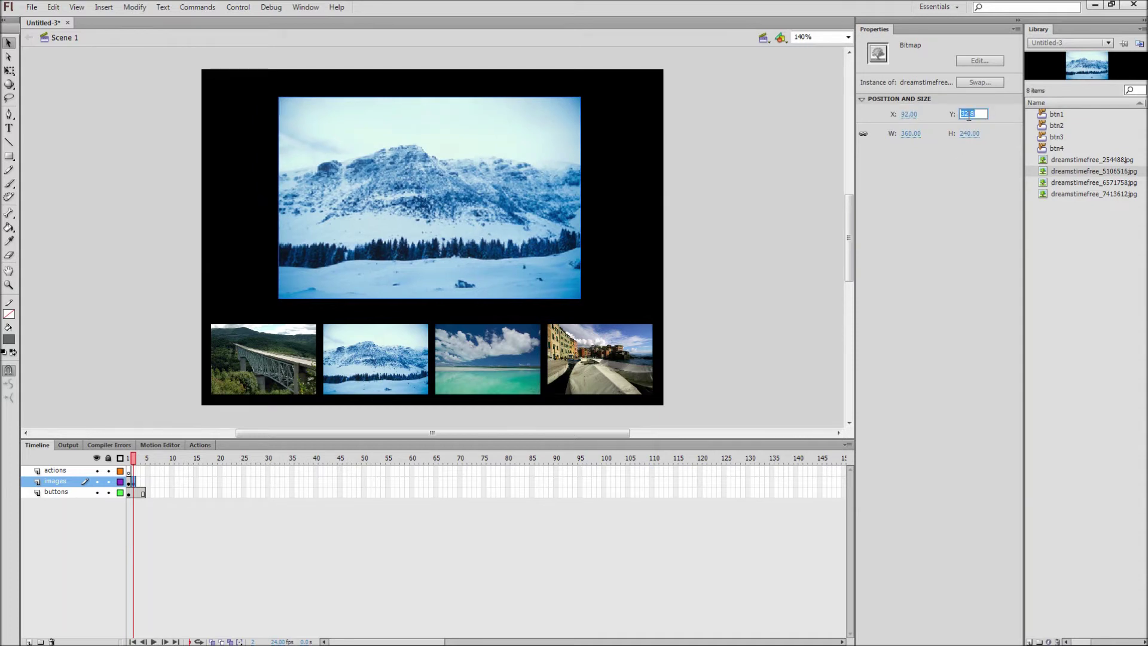
text(30)
key(Return)
- Add a keyframe at frame 3 holding the beach photo at X 92, Y 32
click(138, 480)
right_click(139, 481)
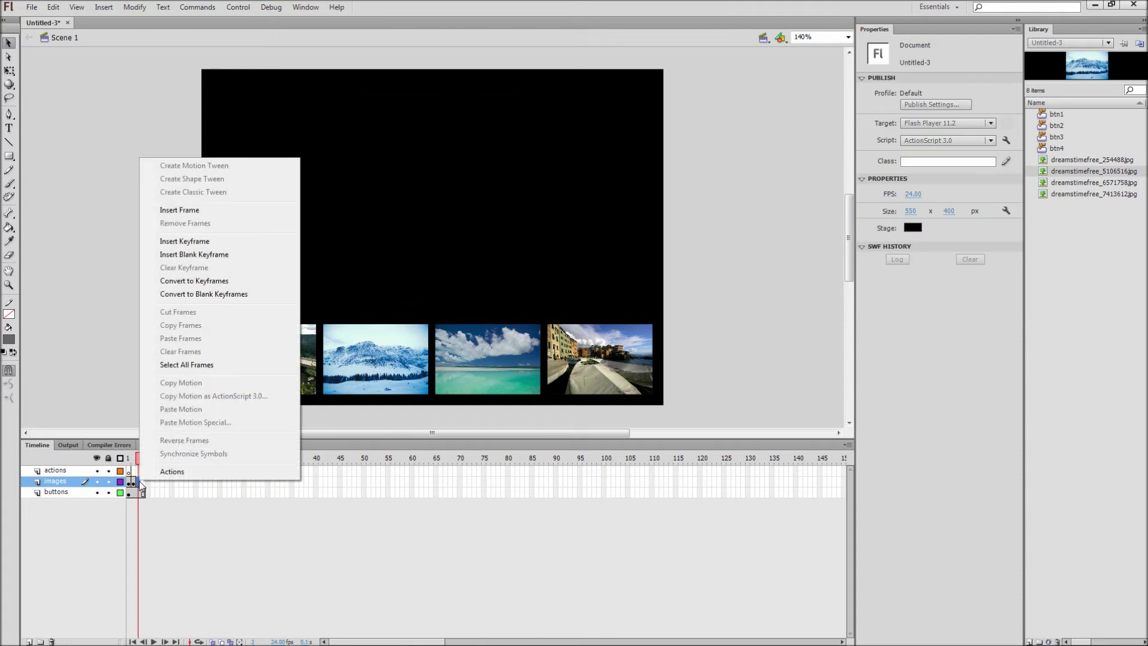
click(185, 241)
drag(1067, 180, 424, 201)
click(908, 114)
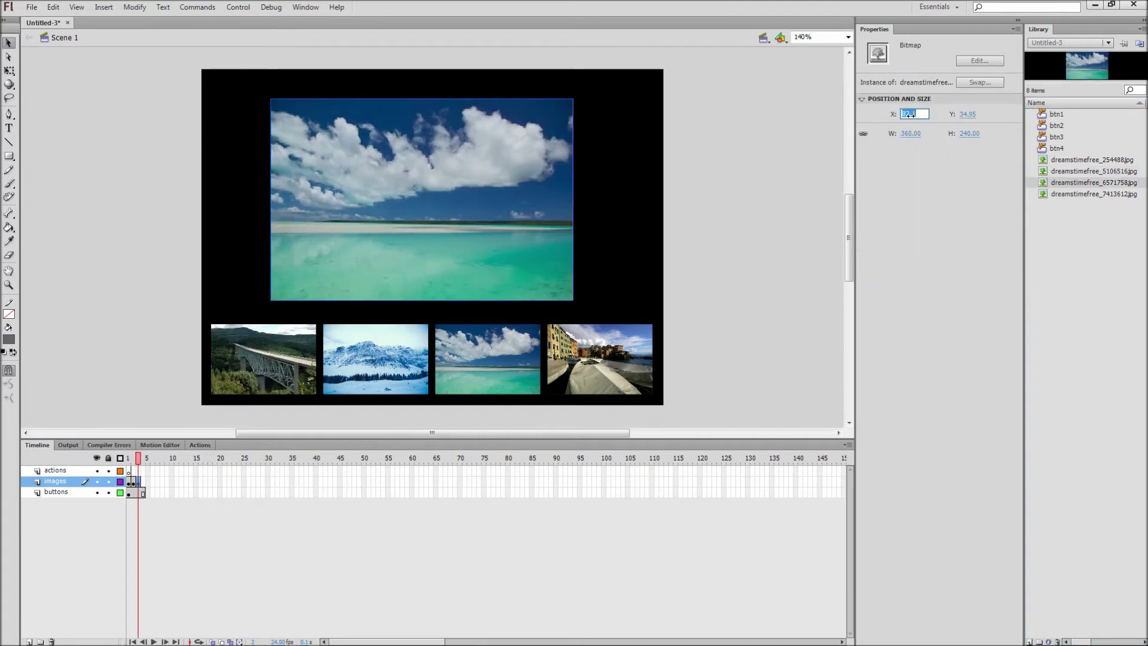
text(92)
key(Return)
click(967, 114)
text(32)
key(Return)
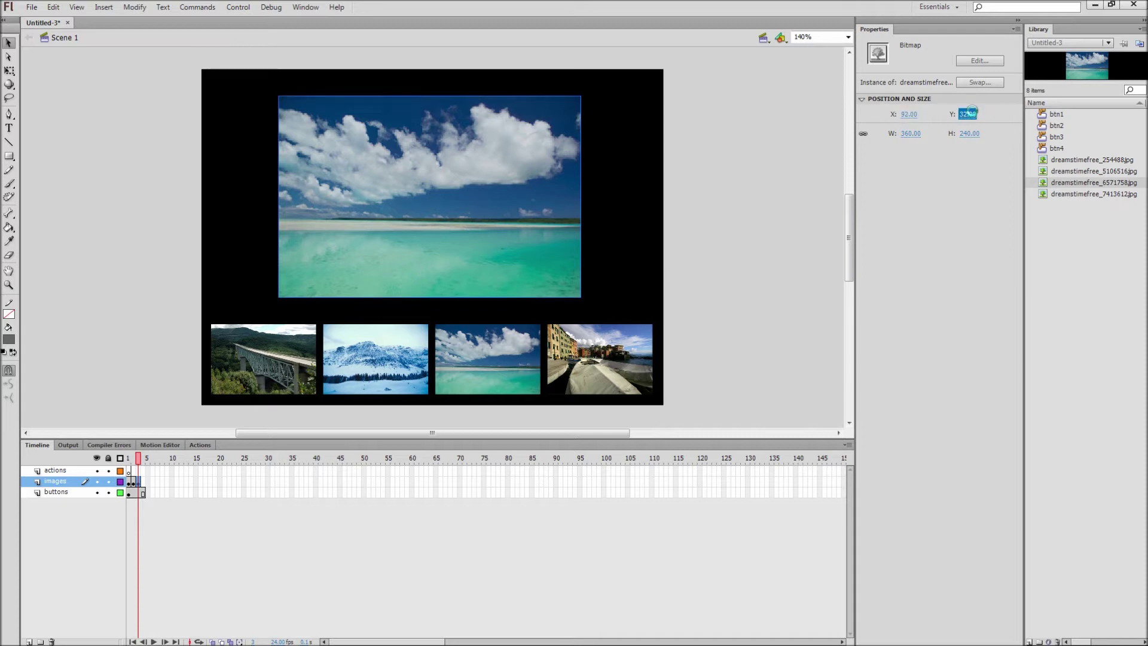
- Add a blank keyframe at frame 4 holding the harbour boats photo at X 92, Y 32
right_click(145, 480)
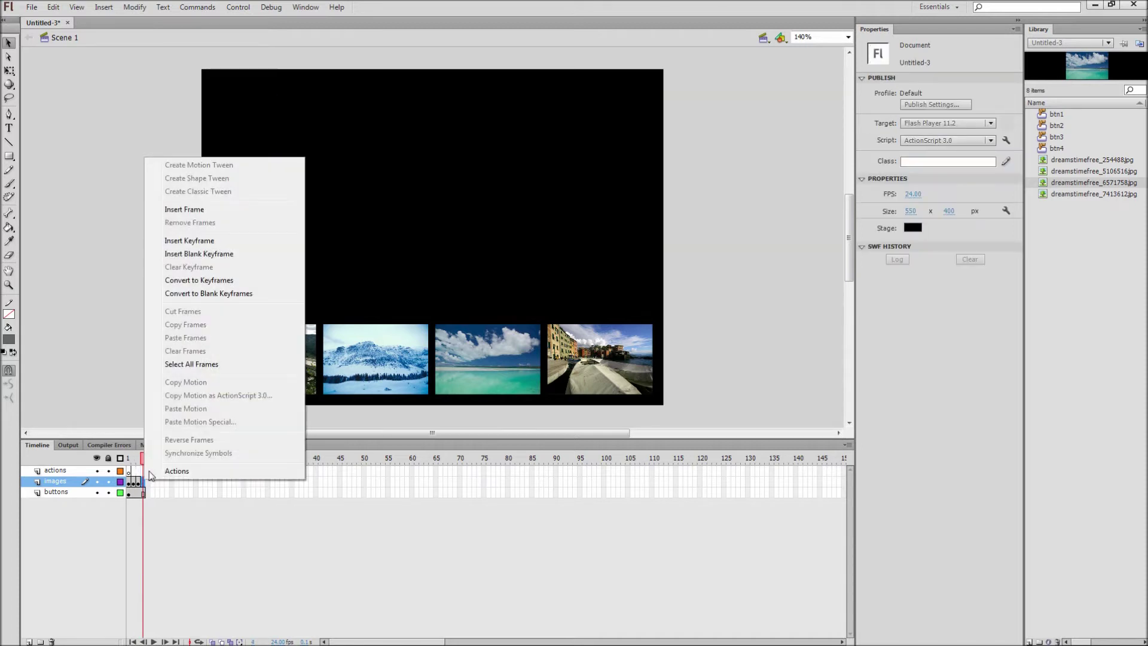
click(199, 254)
drag(1091, 193, 481, 197)
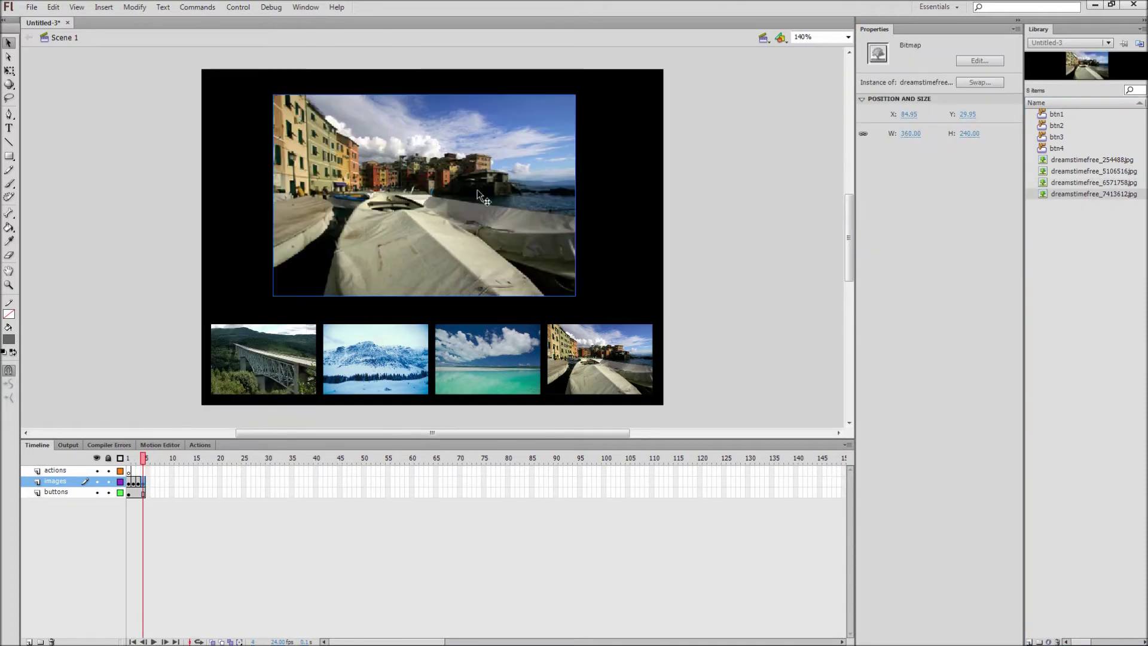
click(909, 114)
text(92)
key(Return)
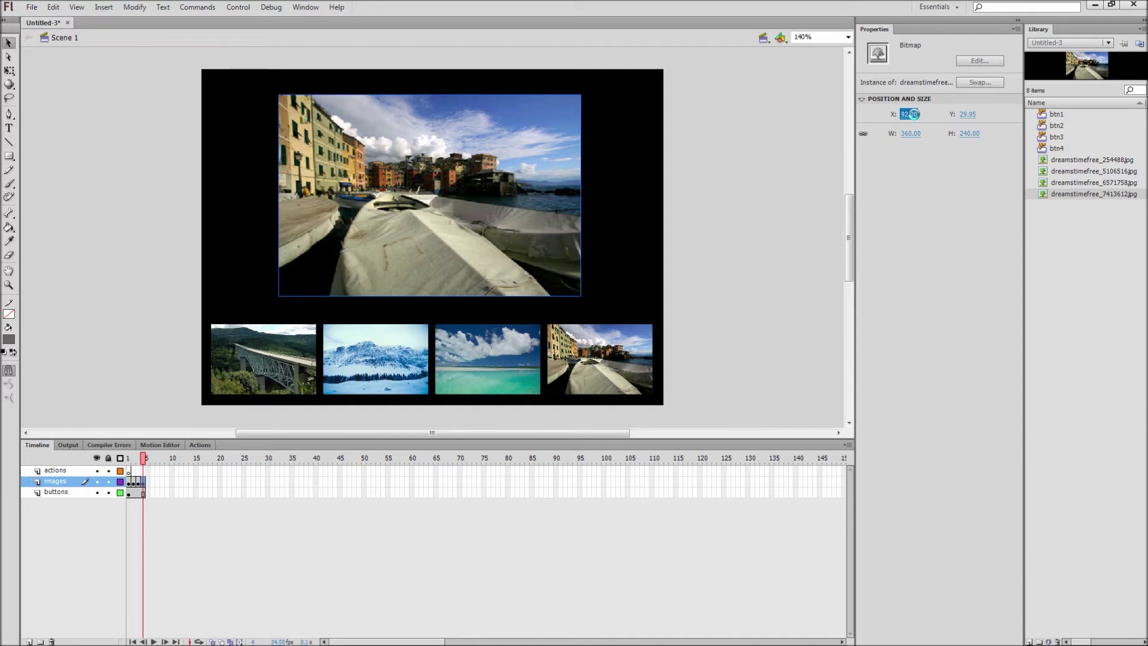
click(967, 114)
text(32)
key(Return)
click(786, 192)
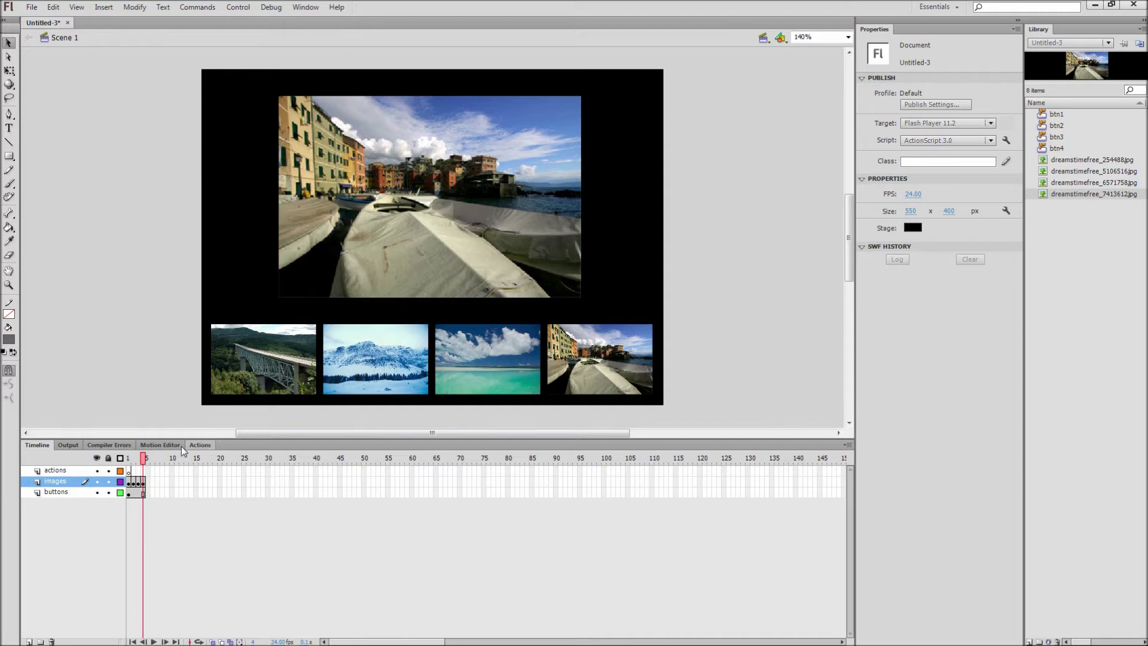
drag(144, 459, 131, 465)
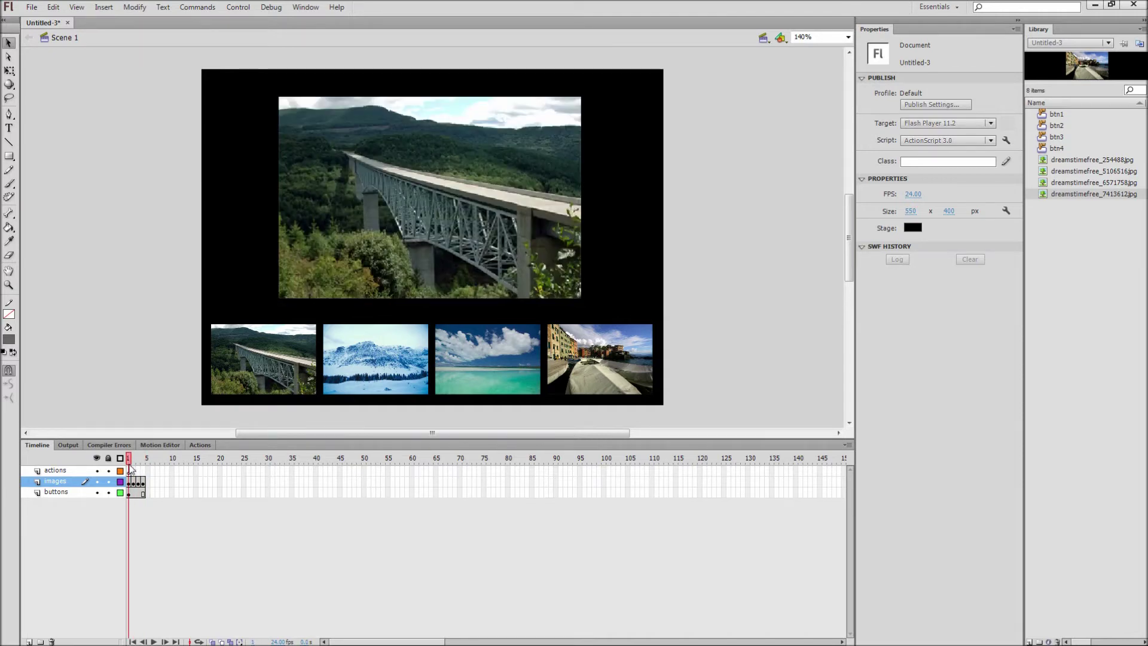
- In the actions frame 1 script, write stop(); then btn1.addEventListener(MouseEvent.CLICK, play1);
click(129, 470)
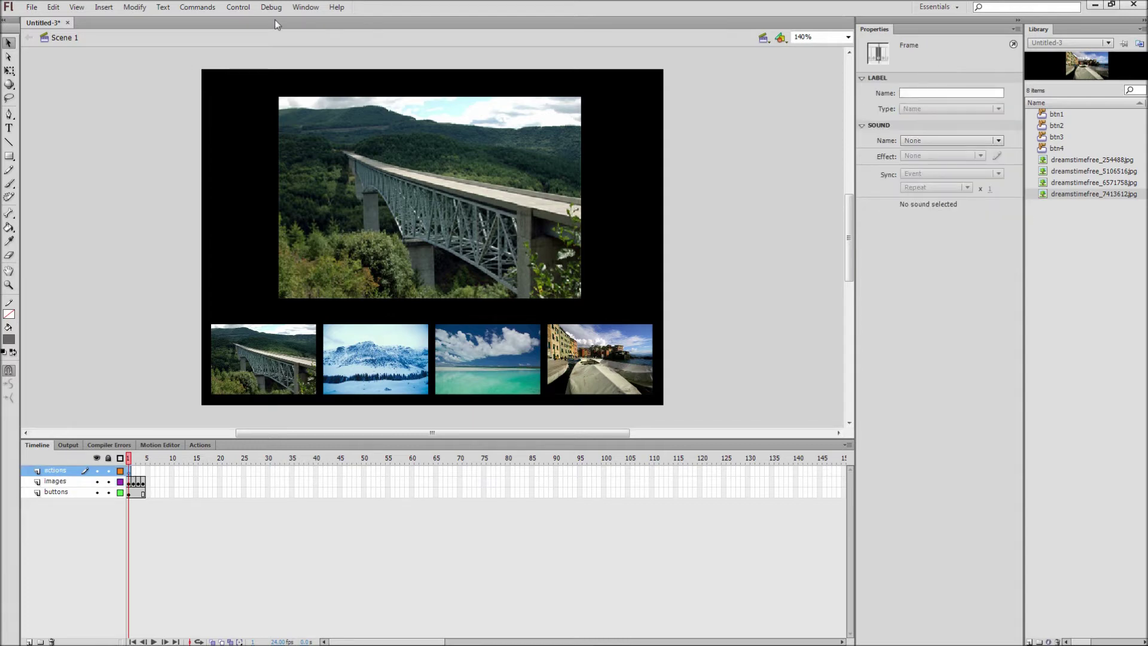
click(305, 7)
click(315, 163)
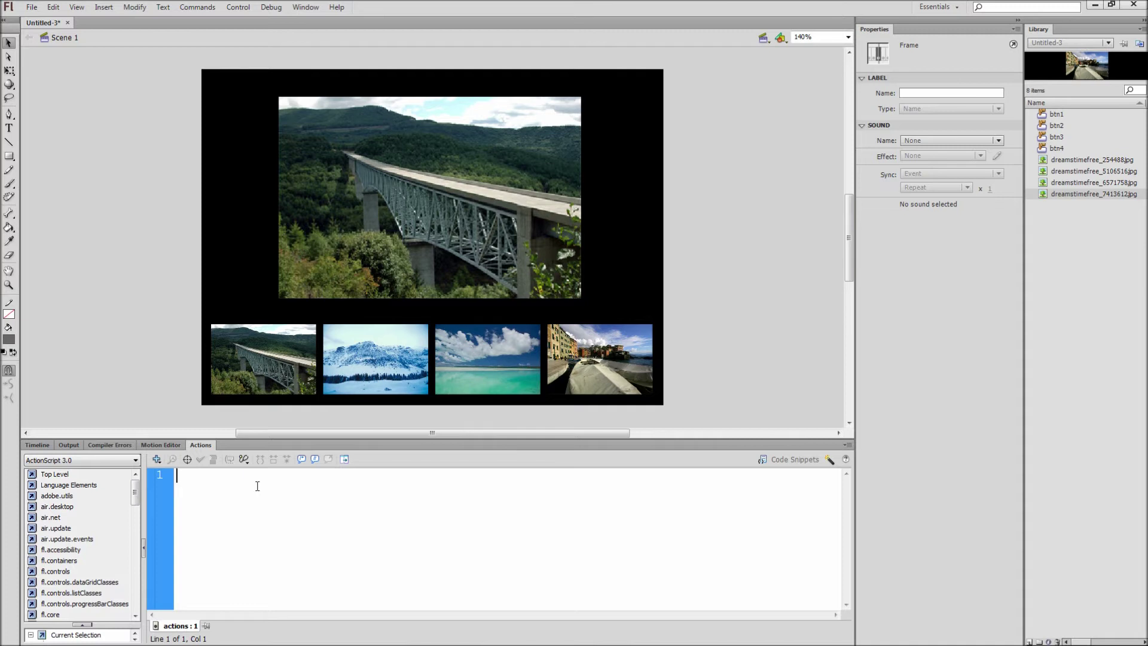
text(stop();)
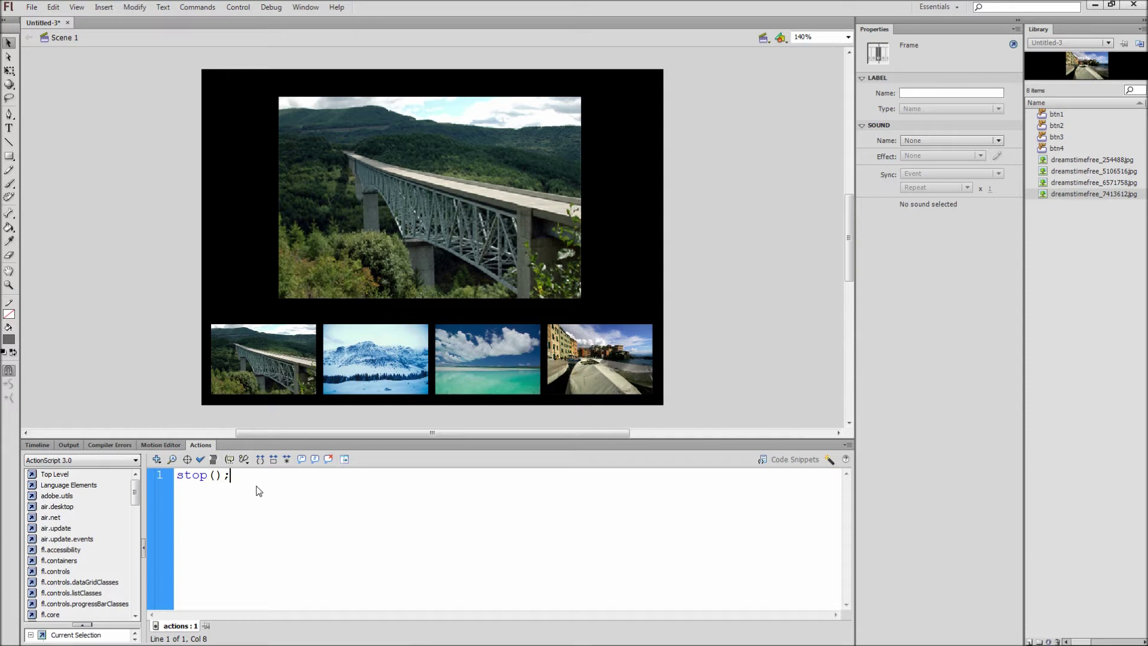
key(Return)
key(Return)
text(btn1)
text(.addEventListener(Mo)
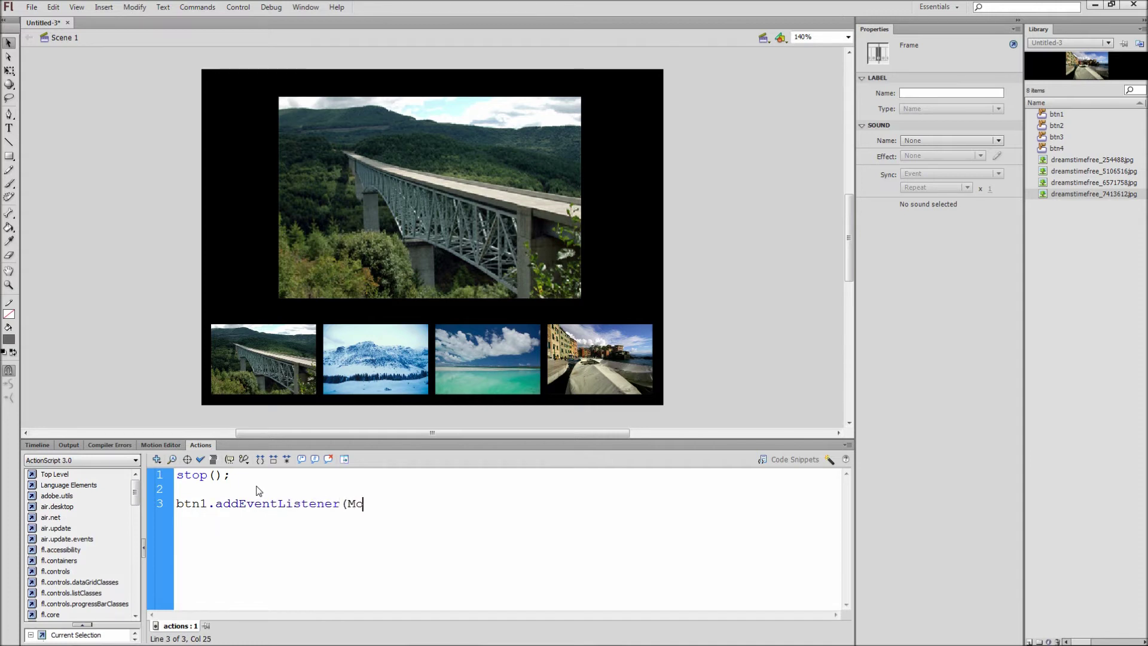
text(useEvent.CLICK, play)
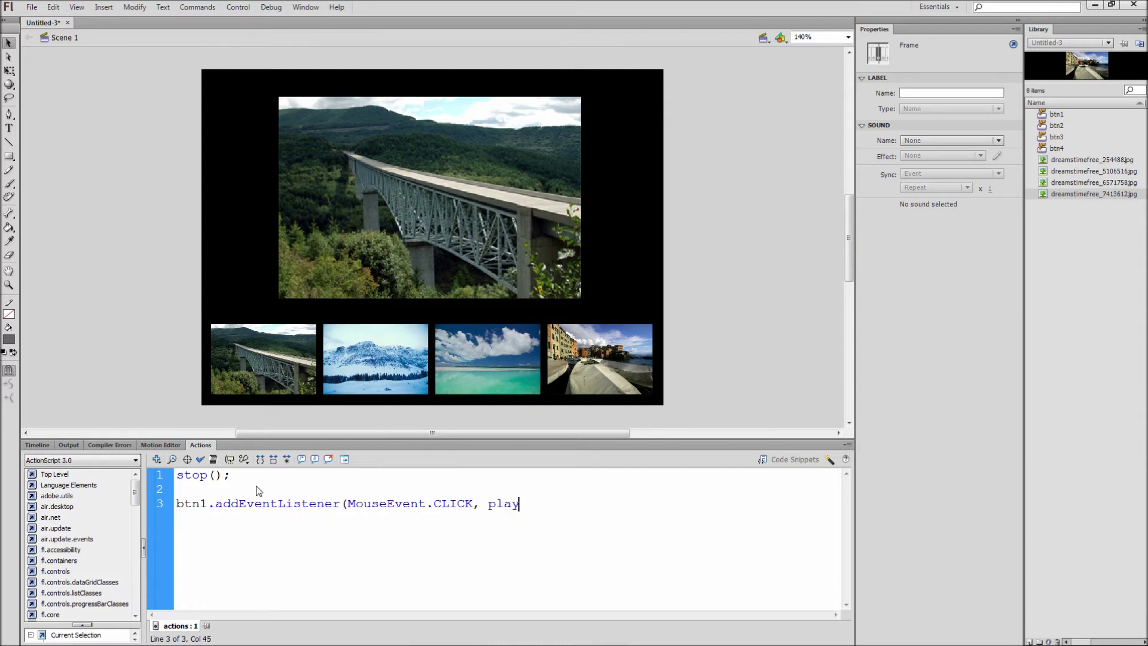
text(1);)
- Write a play1(event:MouseEvent):void function whose body calls gotoAndStop(1)
key(Return)
text(function play)
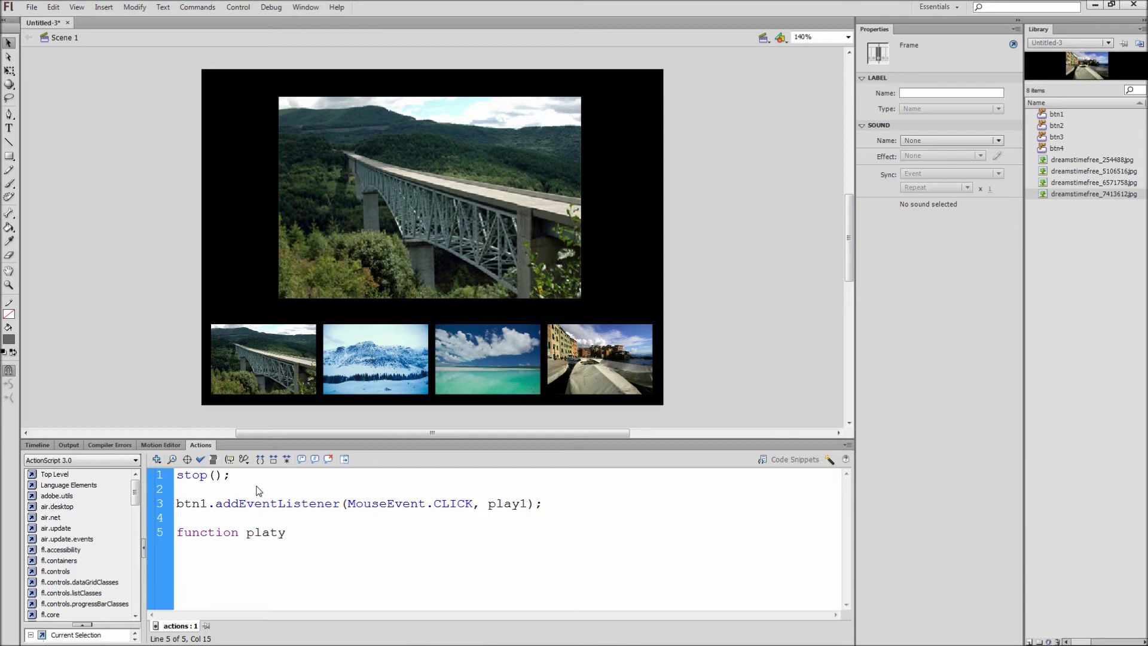
key(BackSpace)
text(y1(evne)
key(BackSpace)
key(BackSpace)
text(ent:MouseEve)
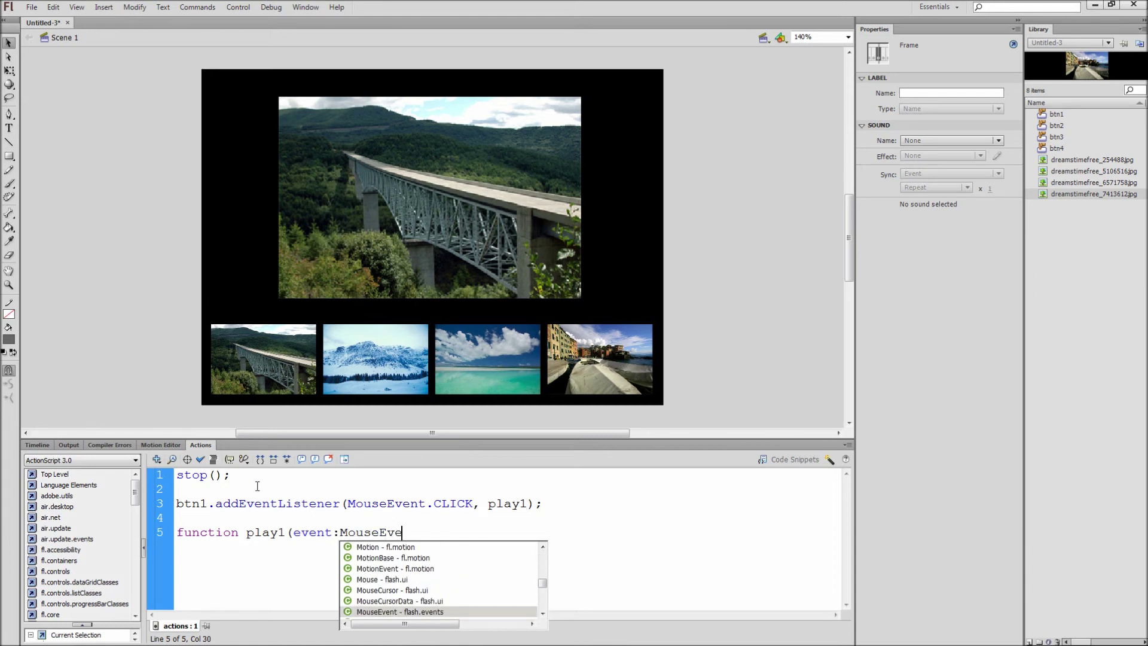
text(nt):)
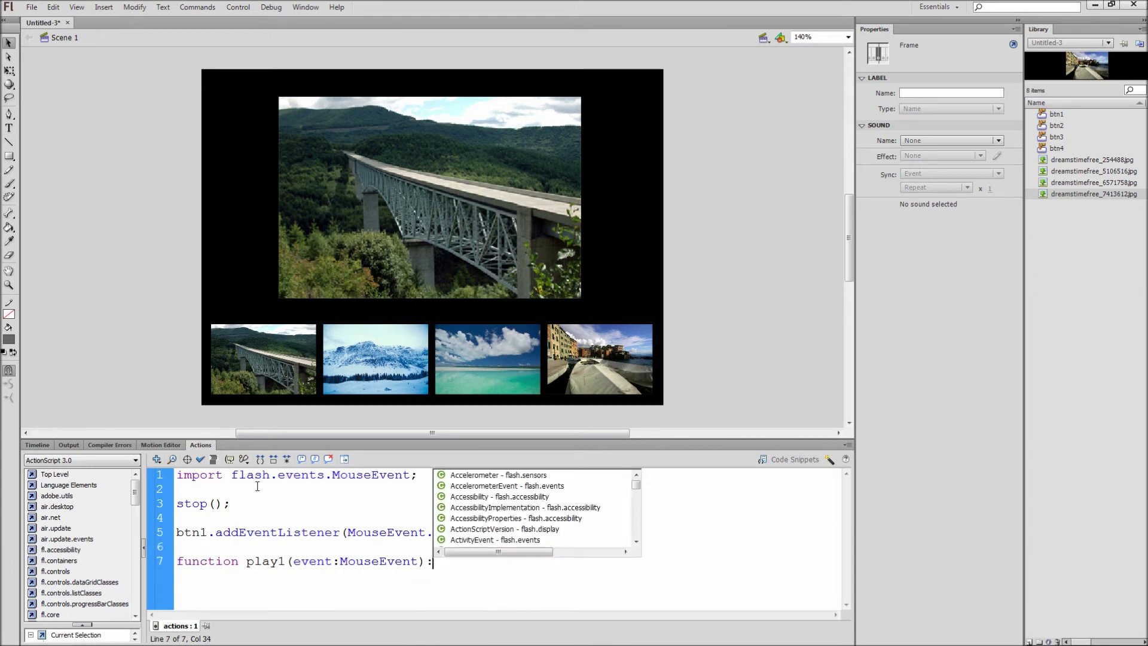
text(void{)
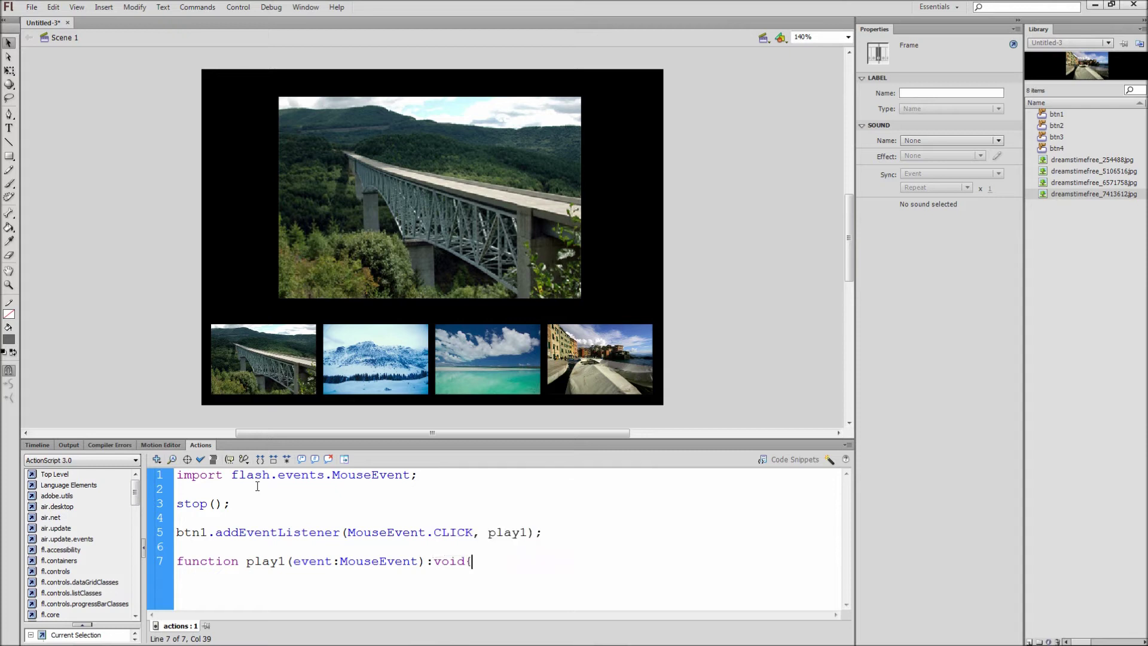
key(Return)
text(gotoAndStop()
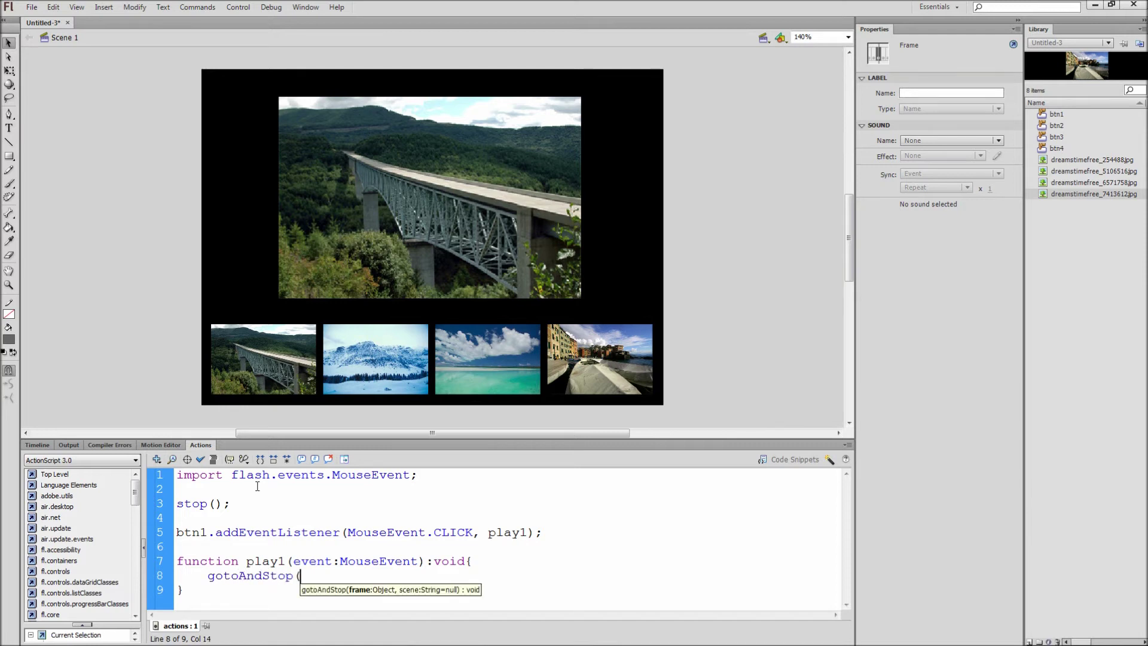
text(1);)
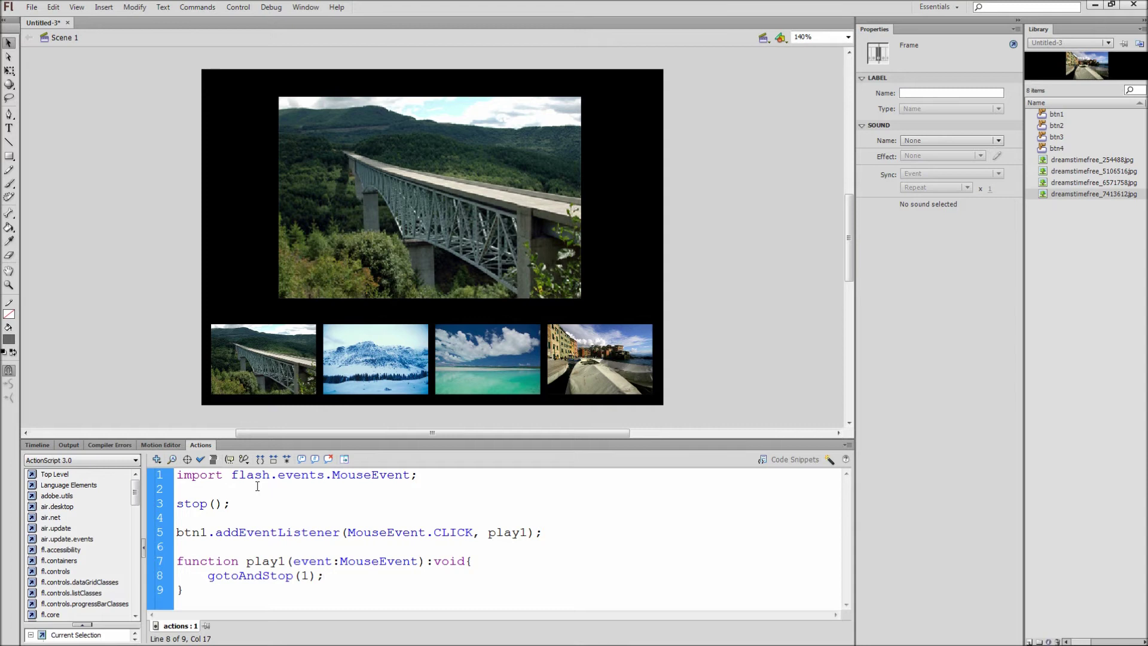
- Paste three copies of the btn1 listener and play1 function block below the original
drag(183, 590, 160, 543)
key(ctrl+c)
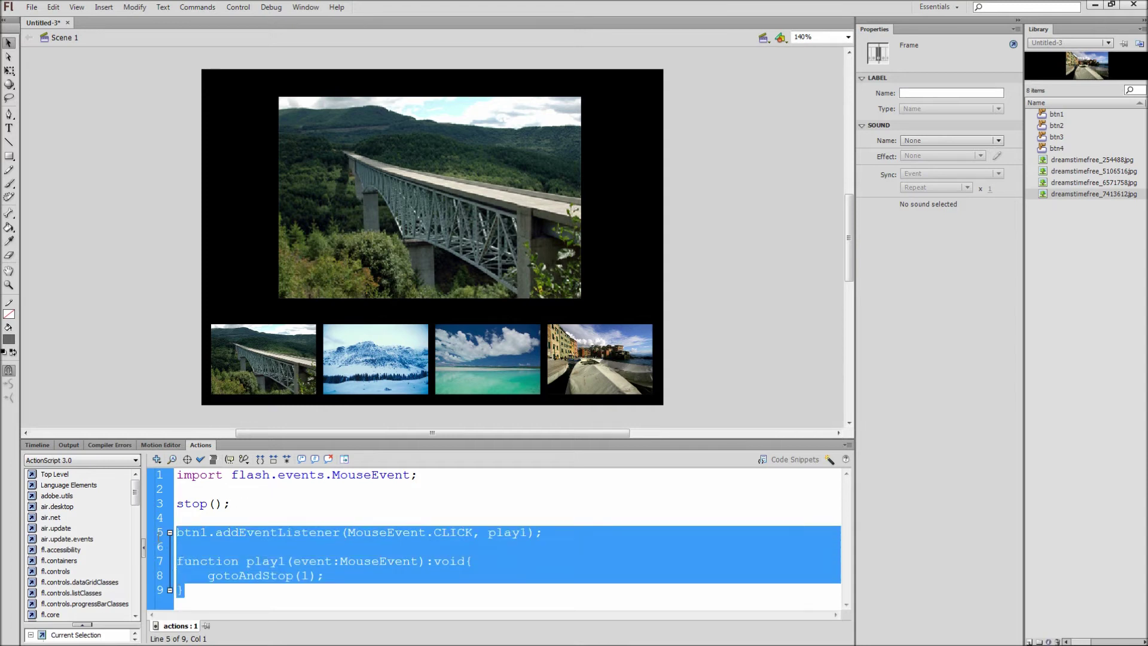
click(186, 590)
key(Return)
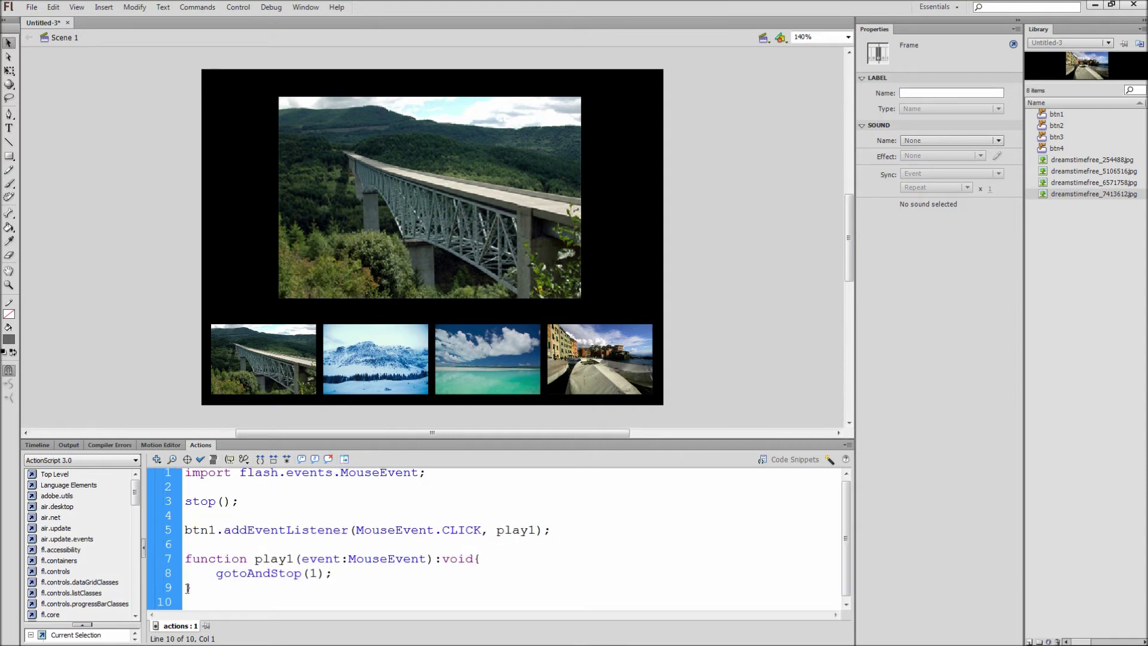
key(Return)
key(ctrl+v)
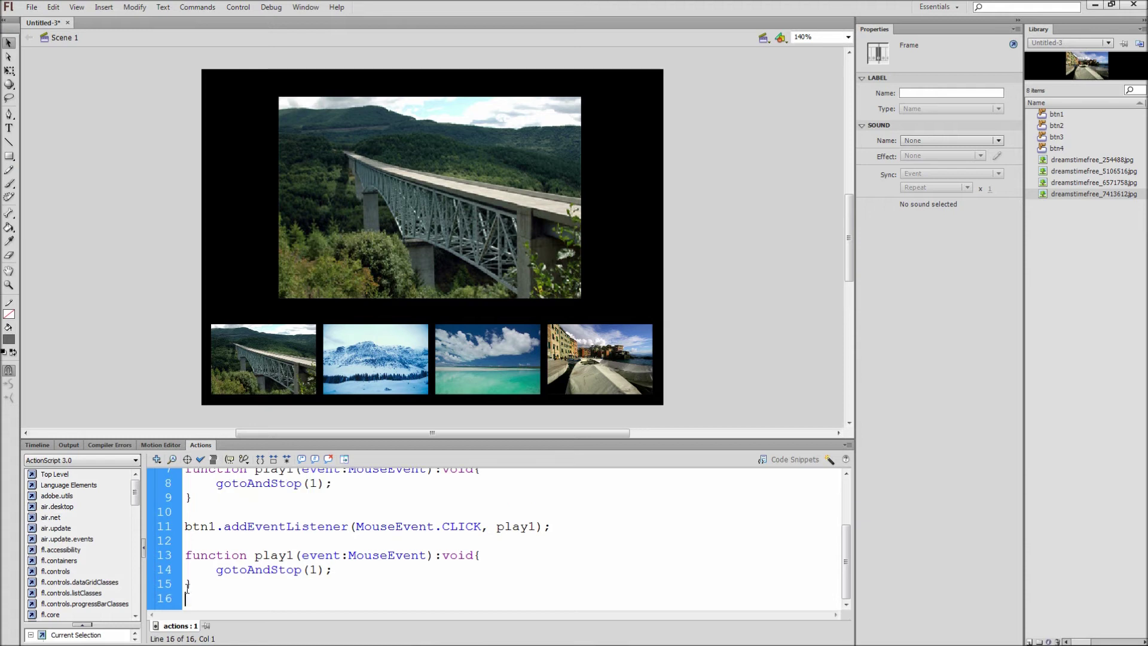
key(Return)
key(ctrl+v)
key(Return)
key(Return)
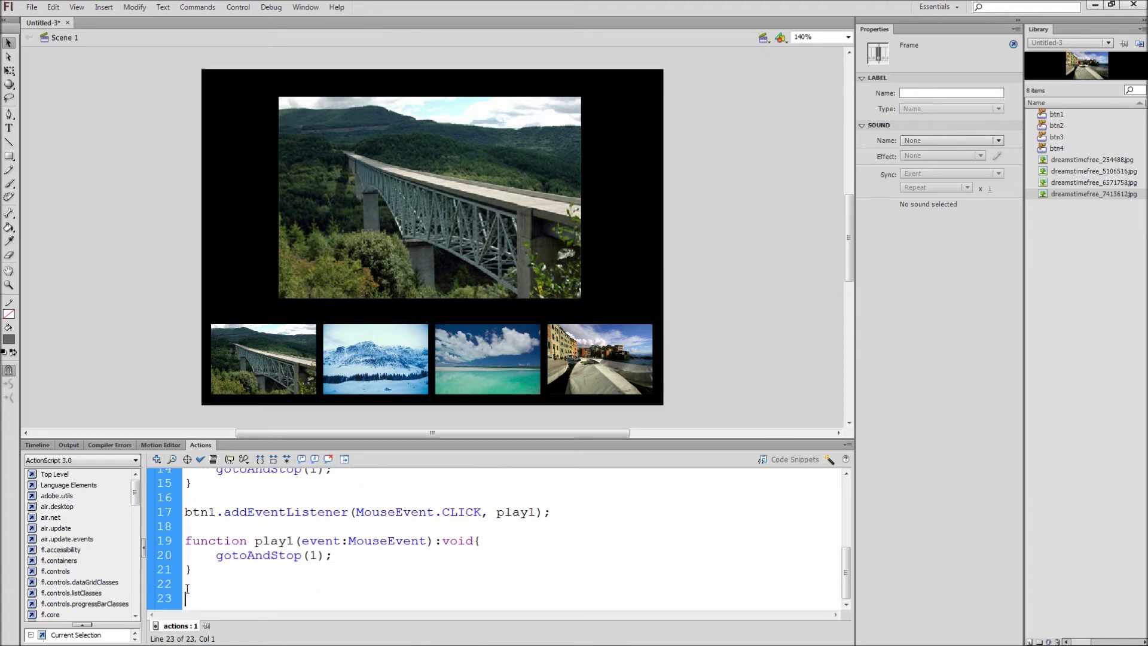
key(ctrl+v)
scroll(197, 580, up, 6)
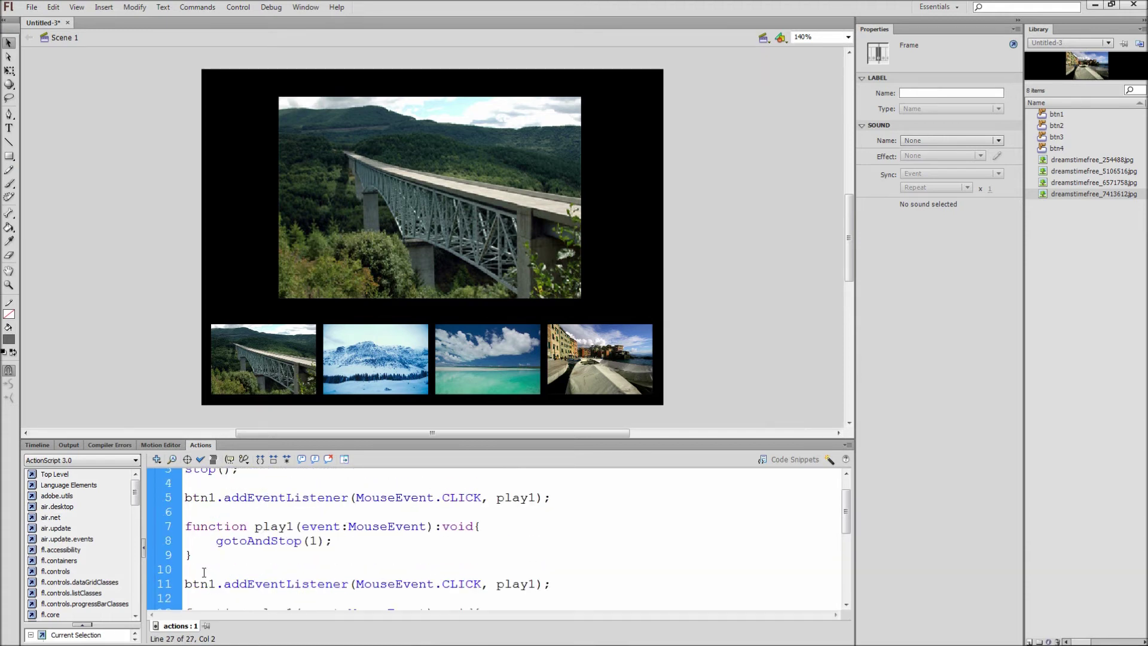
scroll(204, 573, down, 2)
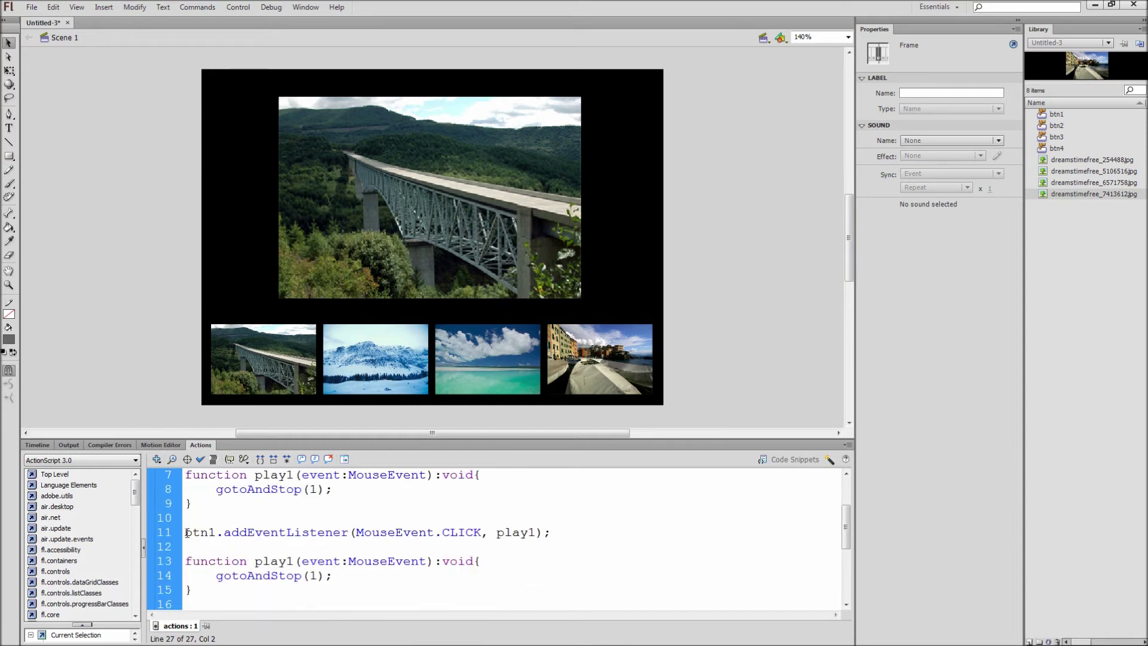
- Renumber the second copy to btn2, play2 and gotoAndStop(2)
triple_click(190, 532)
drag(197, 558, 206, 595)
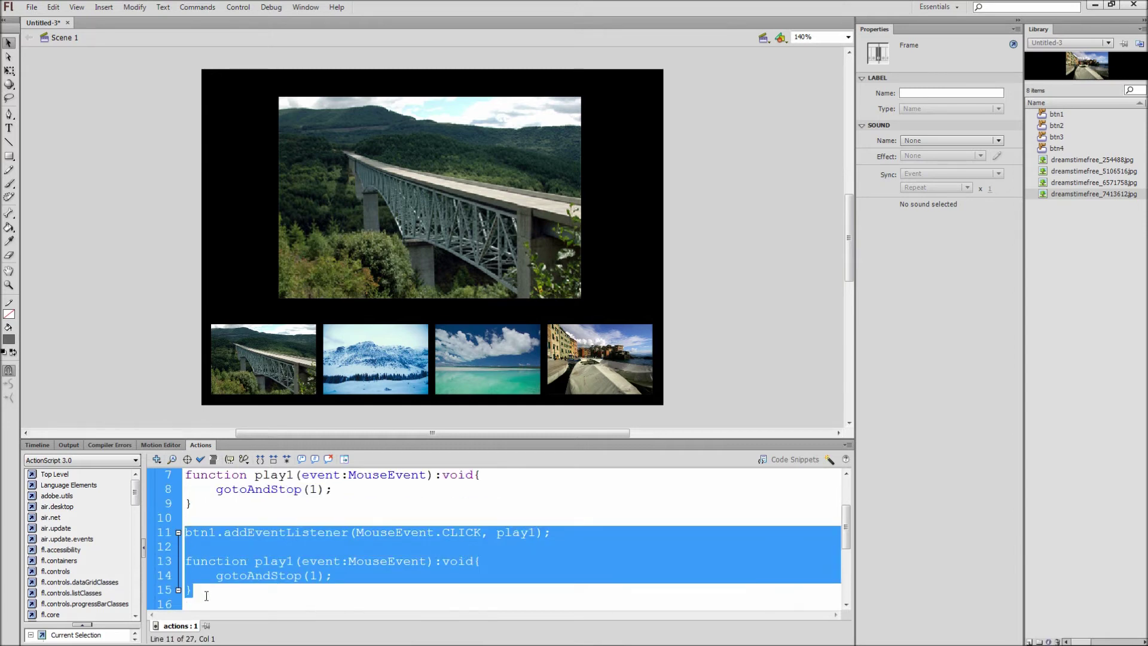
click(206, 595)
drag(208, 532, 217, 532)
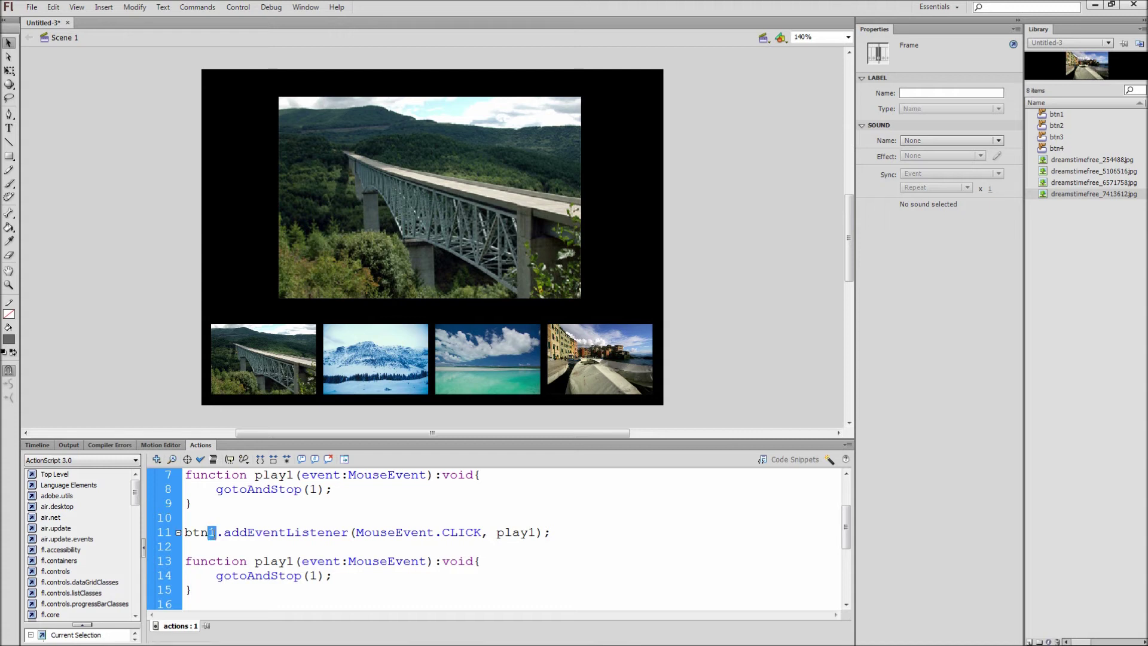
text(2)
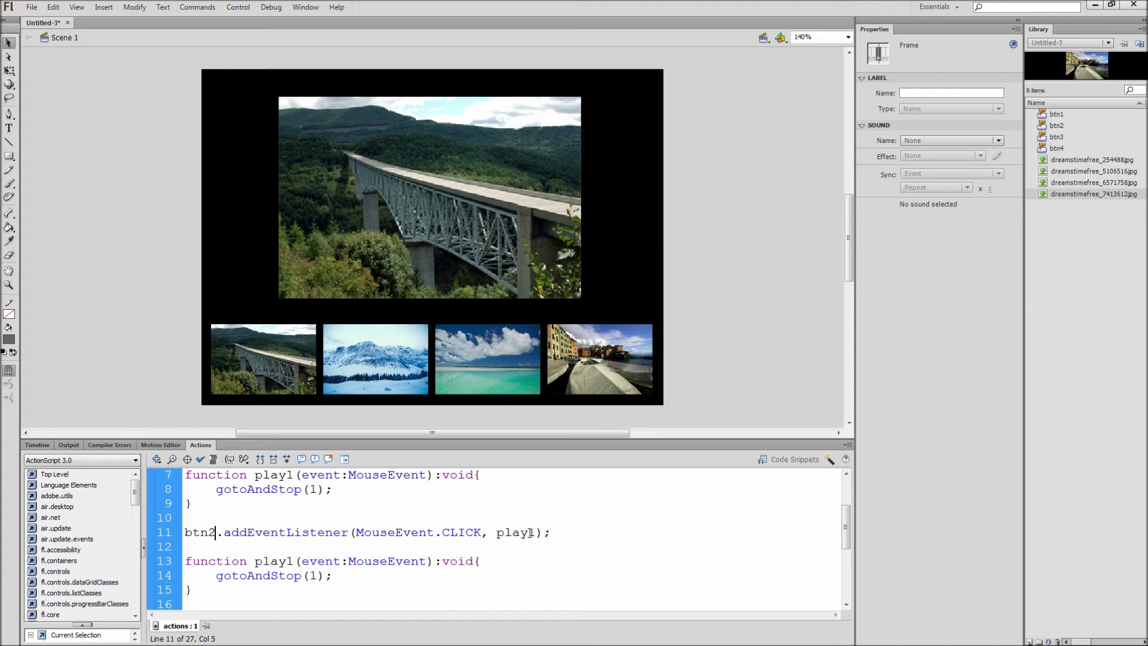
drag(527, 532, 536, 532)
text(2)
click(291, 561)
drag(289, 562, 297, 562)
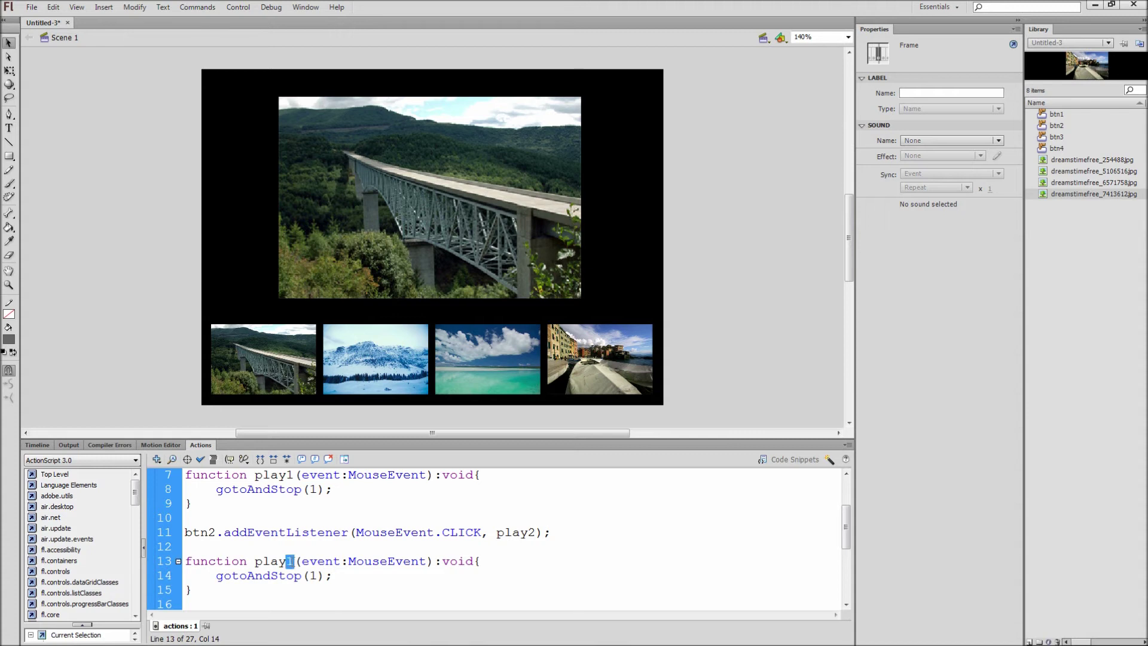
text(2)
double_click(312, 575)
text(2)
- Renumber the third copy to btn3, play3 and gotoAndStop(3)
scroll(315, 575, down, 2)
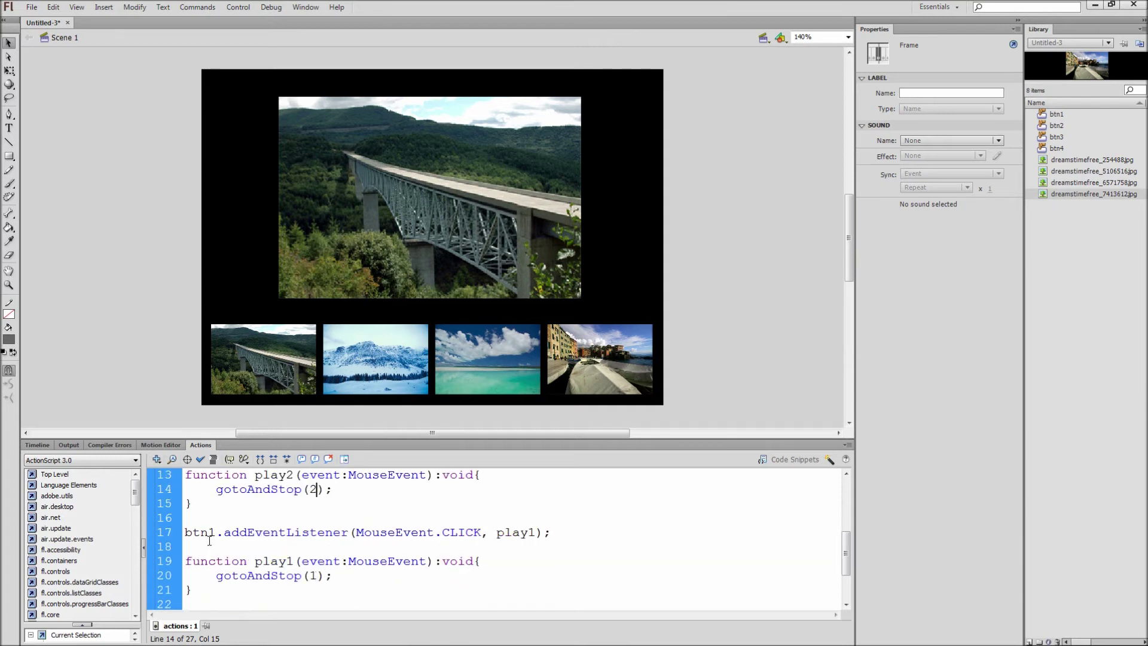
double_click(211, 532)
text(3)
double_click(537, 532)
text(3)
click(291, 562)
double_click(291, 562)
text(3)
double_click(315, 576)
text(3)
- Renumber the fourth copy to btn4, play4 and gotoAndStop(4)
scroll(317, 575, down, 2)
double_click(212, 541)
text(4)
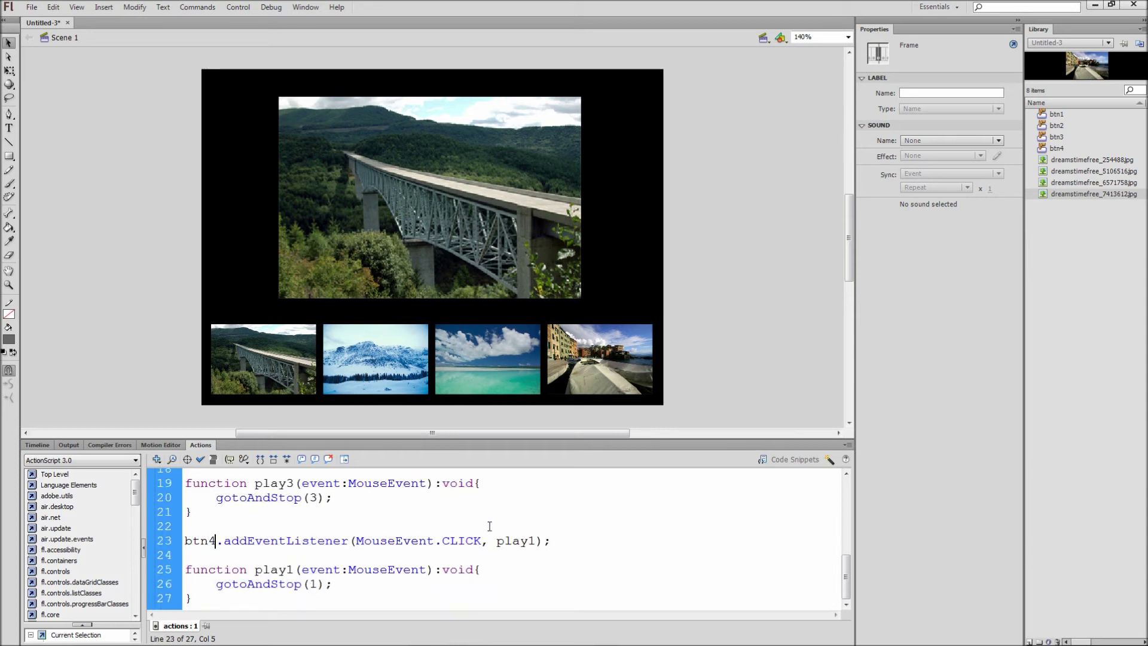
double_click(532, 541)
text(4)
double_click(291, 569)
text(4)
double_click(314, 584)
text(4)
click(238, 8)
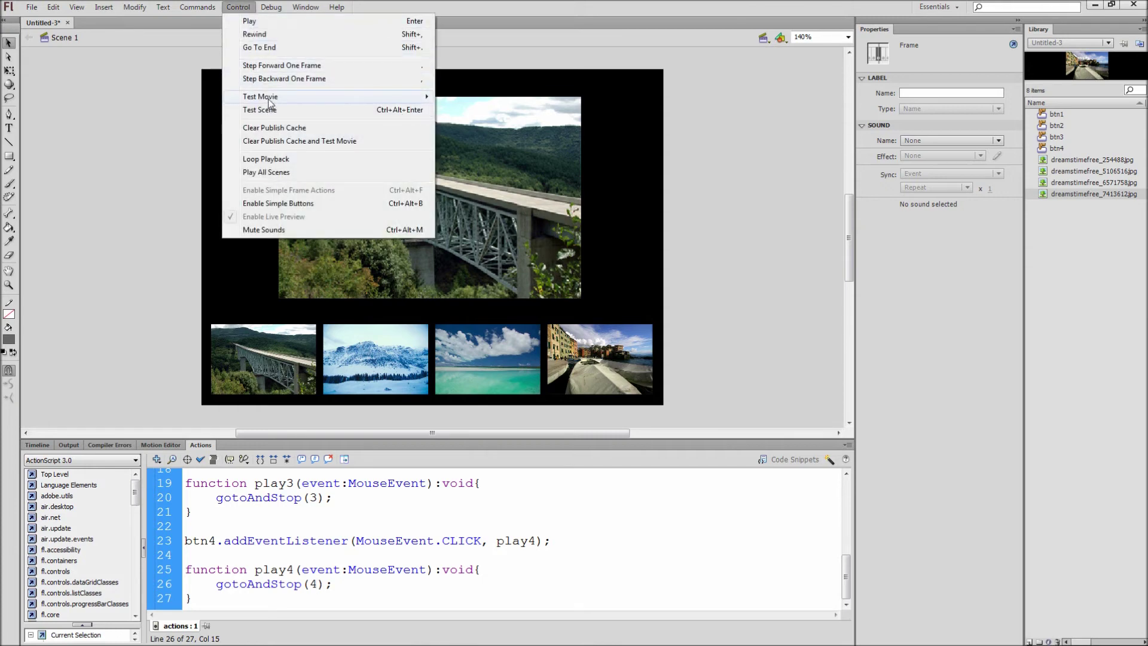
mouse_move(263, 97)
click(482, 168)
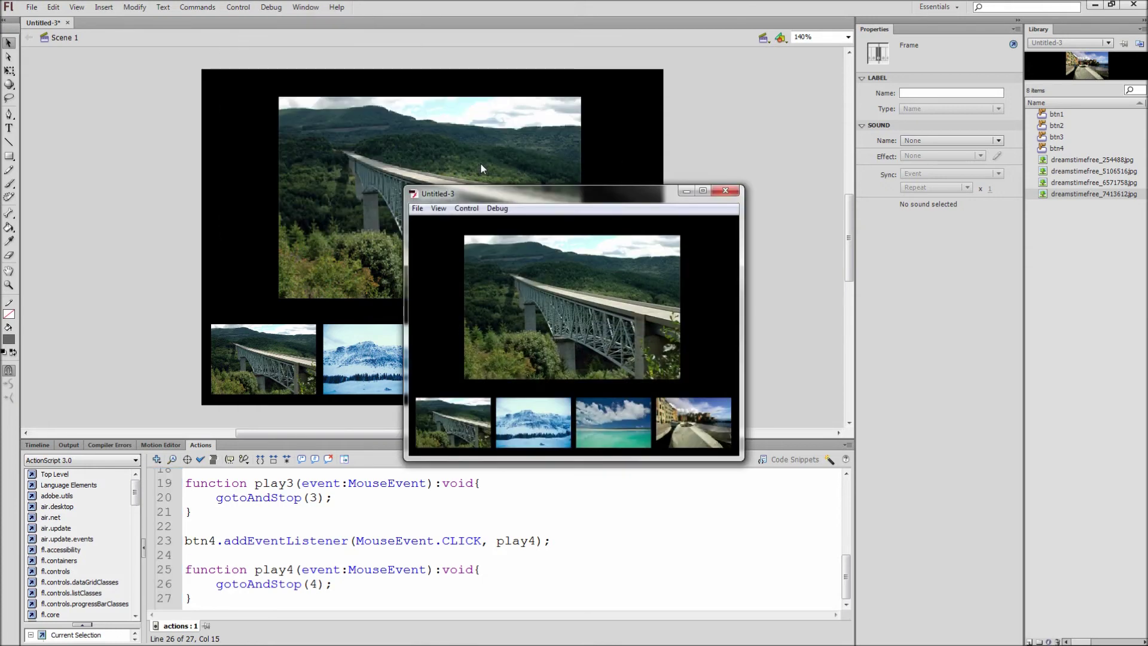
click(522, 417)
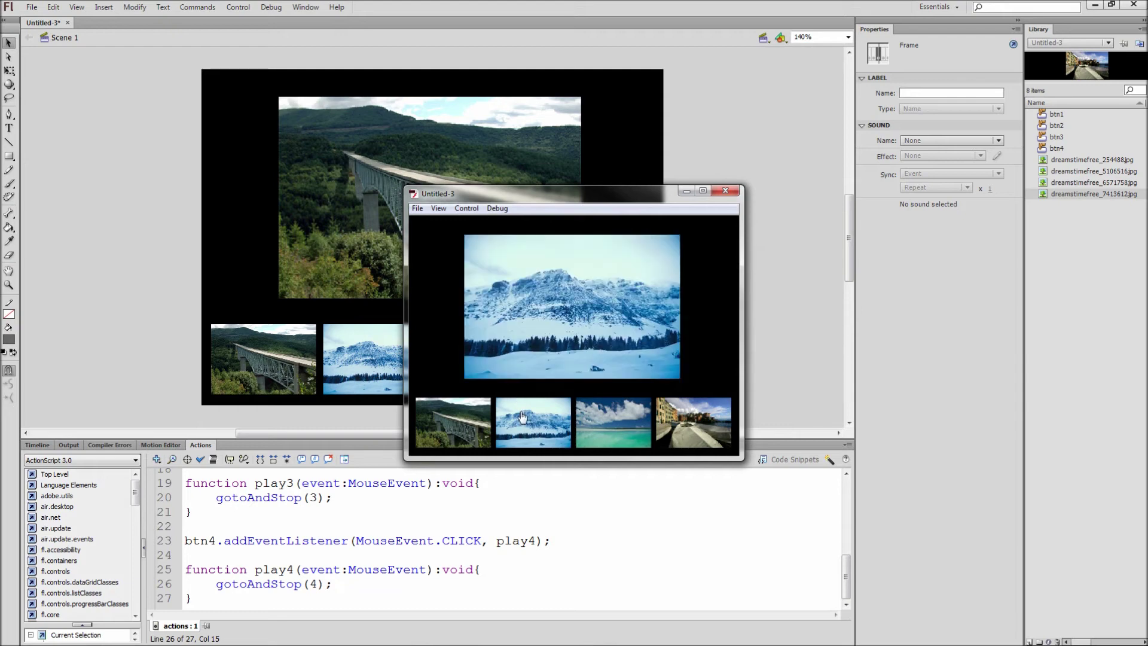
click(608, 422)
click(676, 422)
click(473, 419)
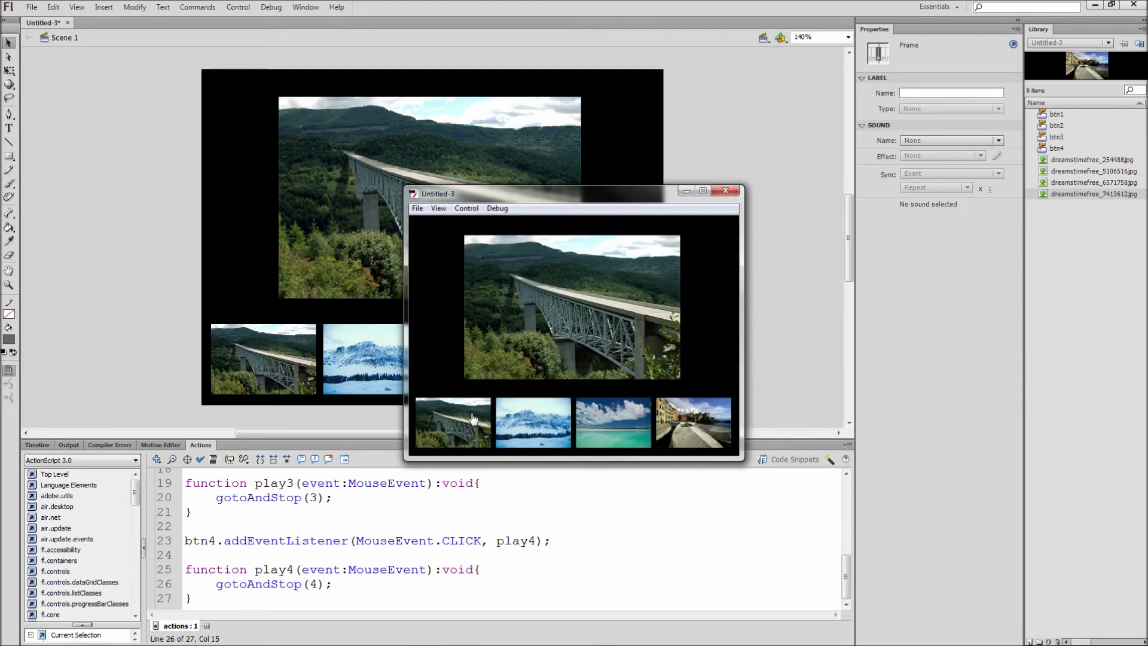
click(536, 426)
click(629, 425)
click(547, 428)
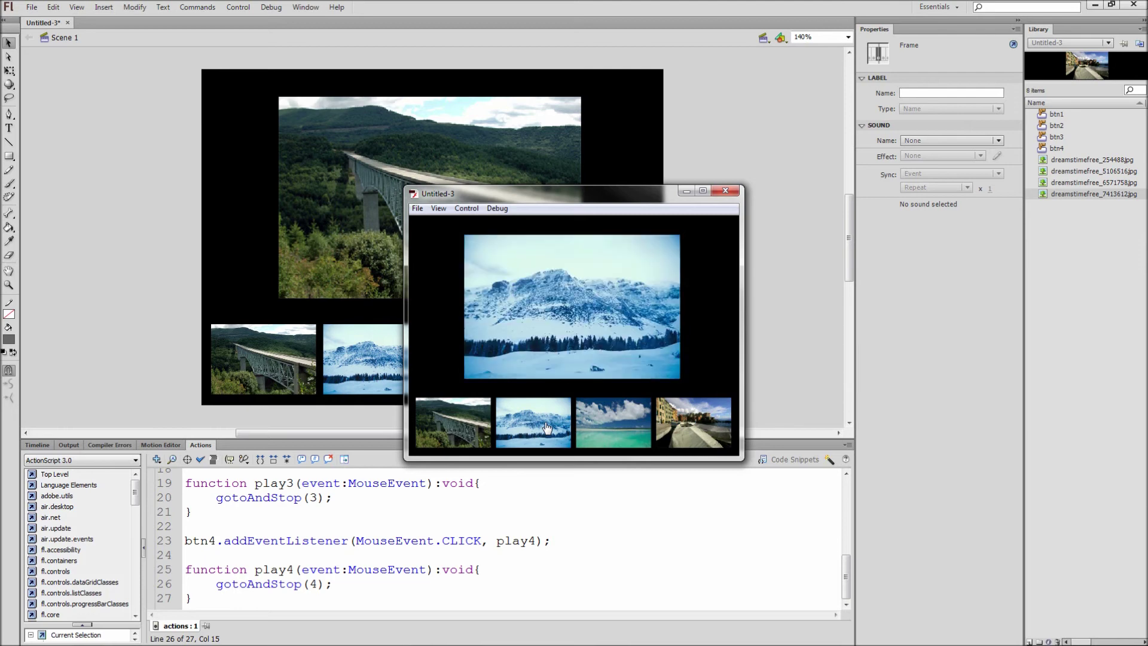
click(485, 421)
click(691, 425)
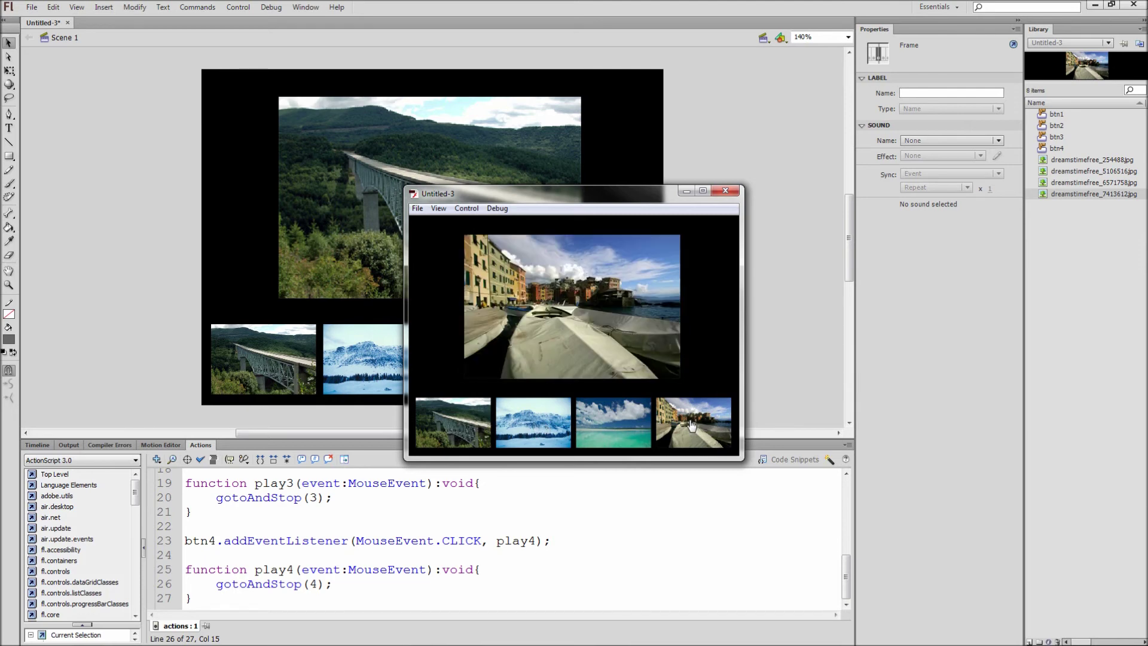
click(722, 189)
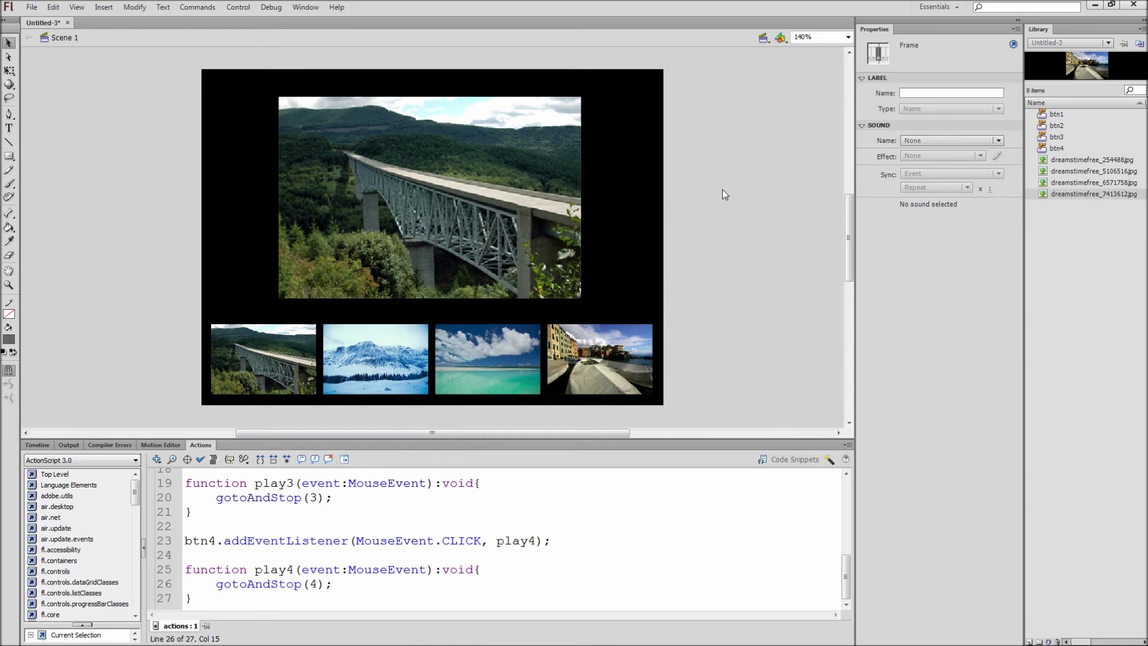
- Convert the bridge and snow photos into movie clip symbols image1 and image2
click(47, 444)
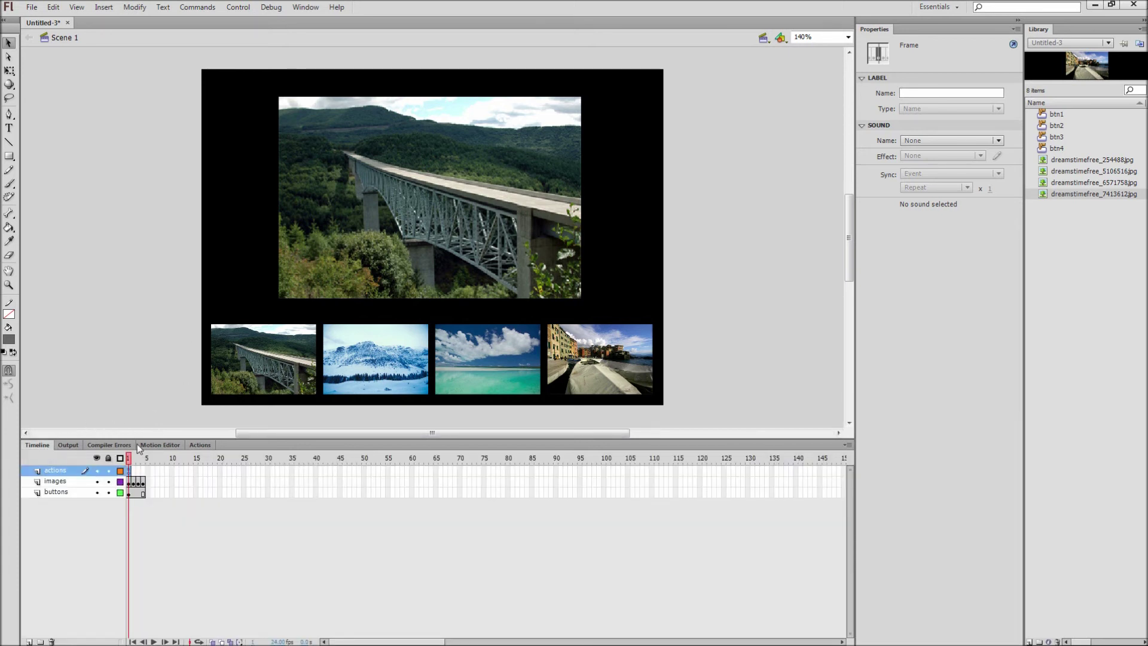
click(314, 256)
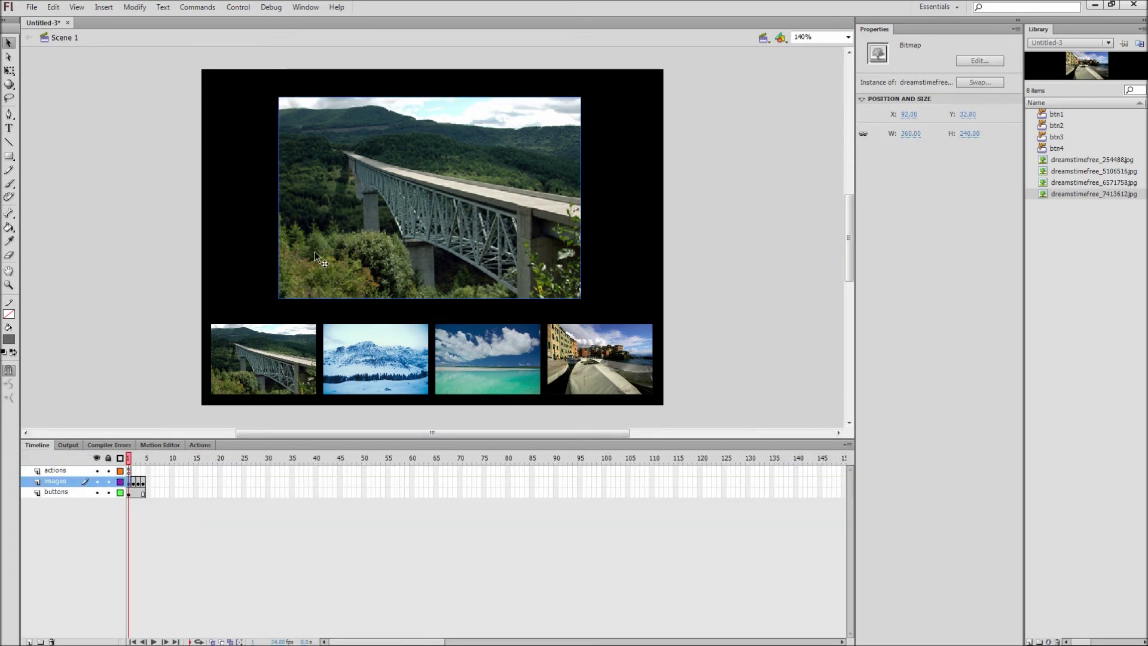
key(F8)
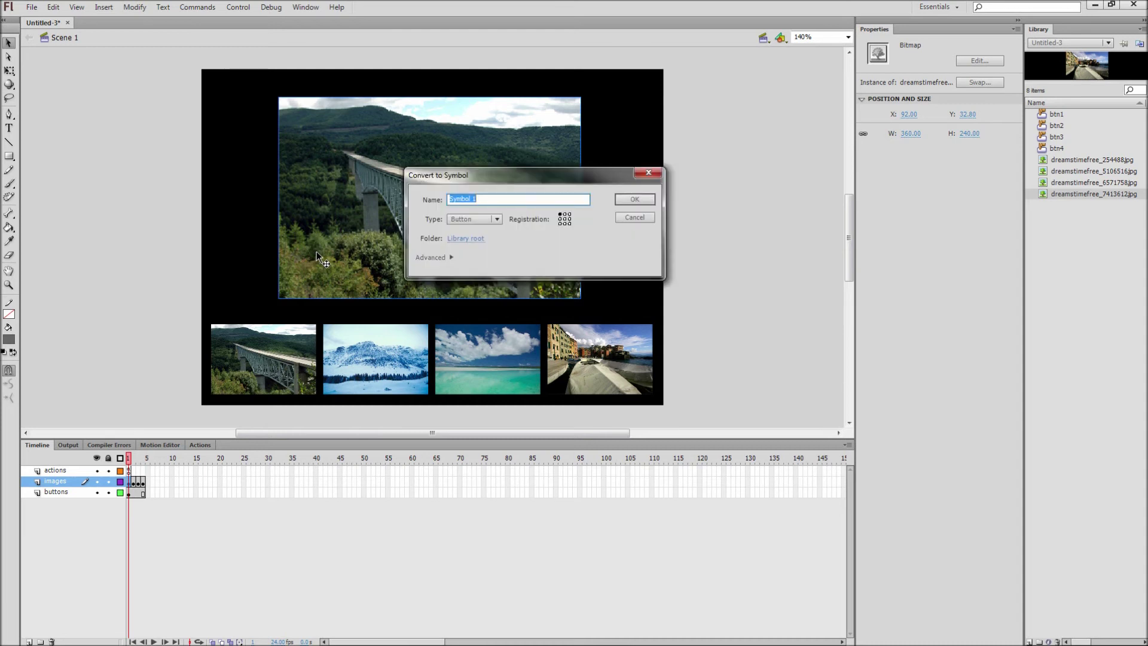
click(468, 221)
click(470, 229)
text(image1)
click(634, 199)
key(period)
click(357, 270)
key(F8)
text(image2)
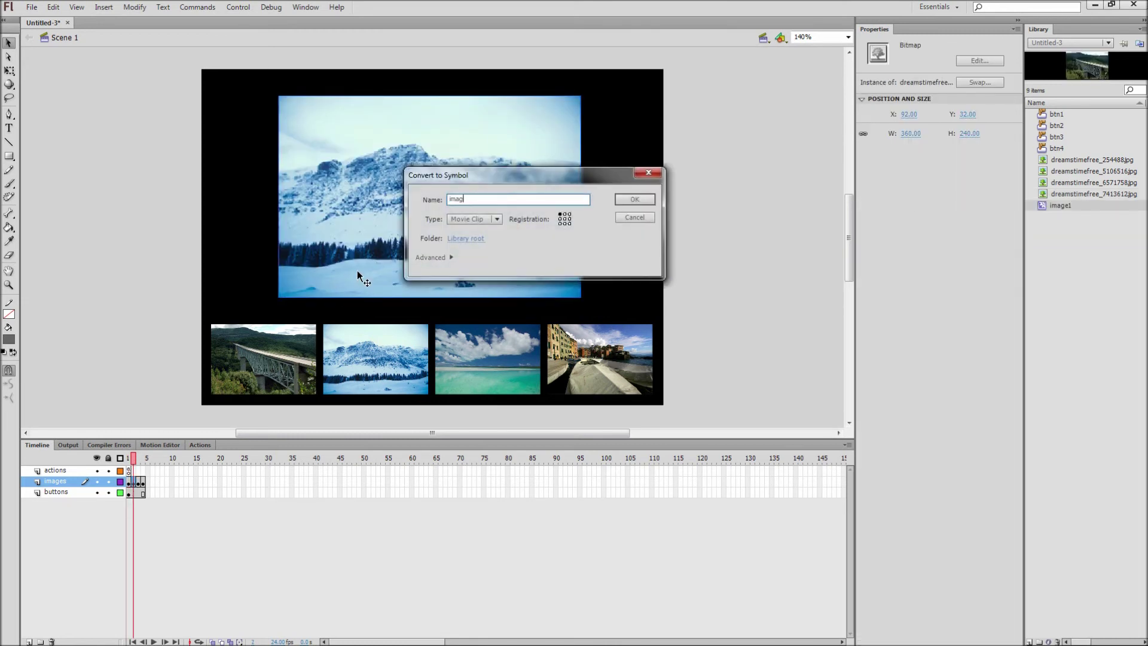
key(Return)
- Convert the beach and town photos on frames 3 and 4 into movie clips image3 and image4
key(period)
click(330, 266)
key(F8)
text(image2)
key(BackSpace)
key(BackSpace)
key(BackSpace)
key(BackSpace)
key(BackSpace)
key(BackSpace)
text(image3)
key(Return)
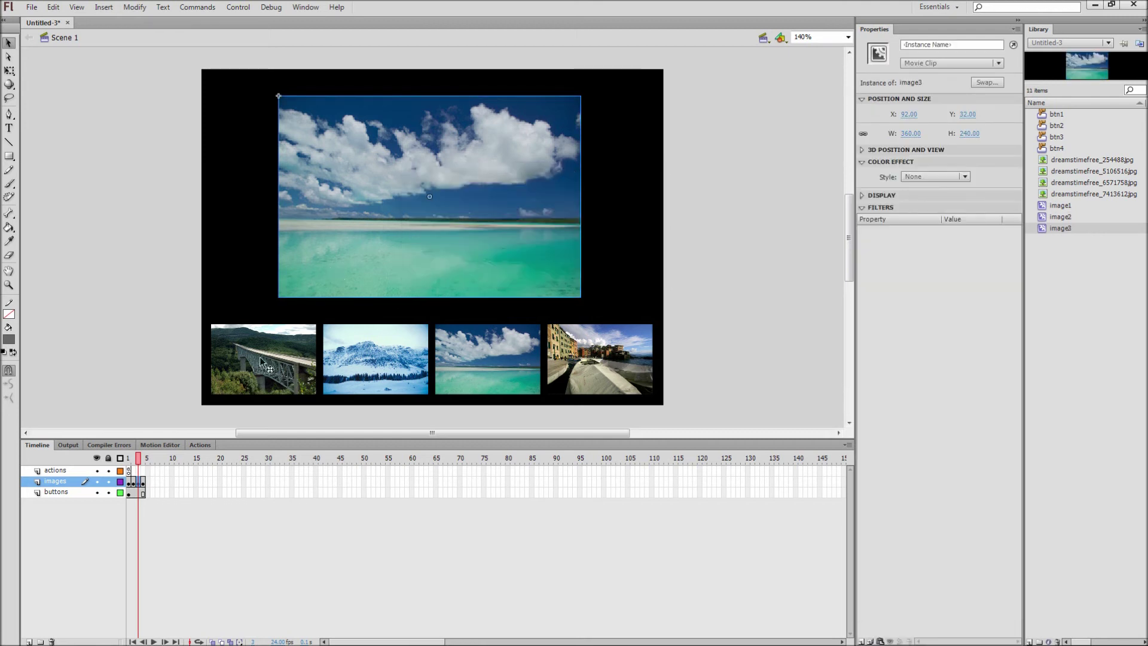
key(period)
click(391, 243)
key(F8)
text(image4)
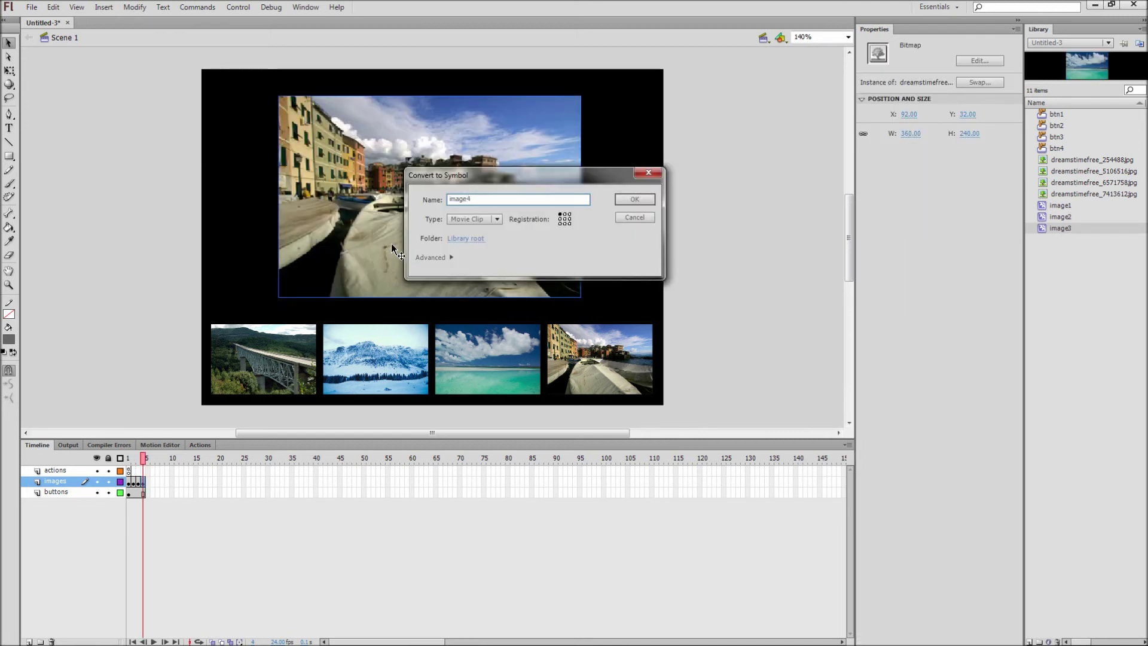
key(Return)
click(129, 481)
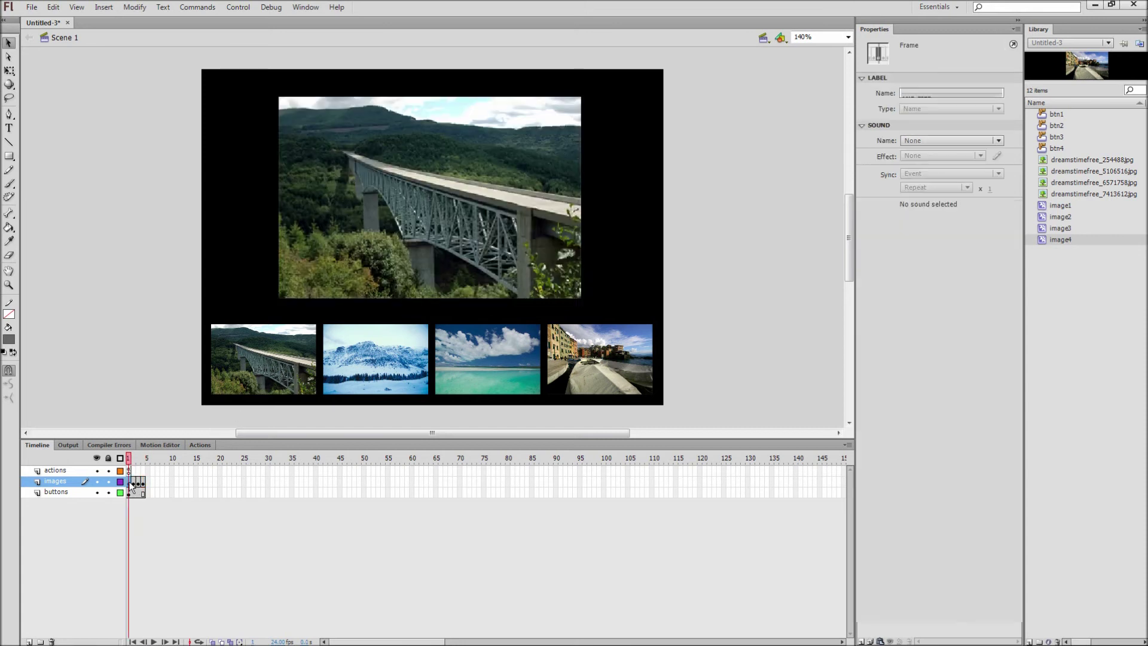
- Inside image1, extend the bridge photo to frame 24 and add a motion tween, converting it to Symbol 1
double_click(388, 249)
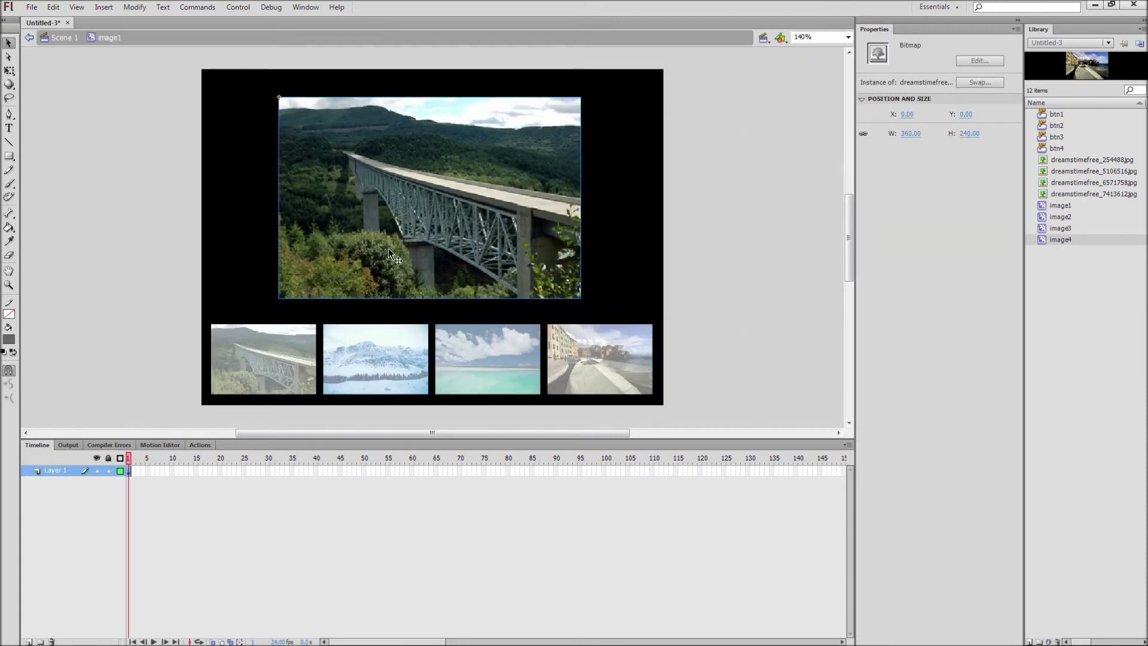
click(130, 472)
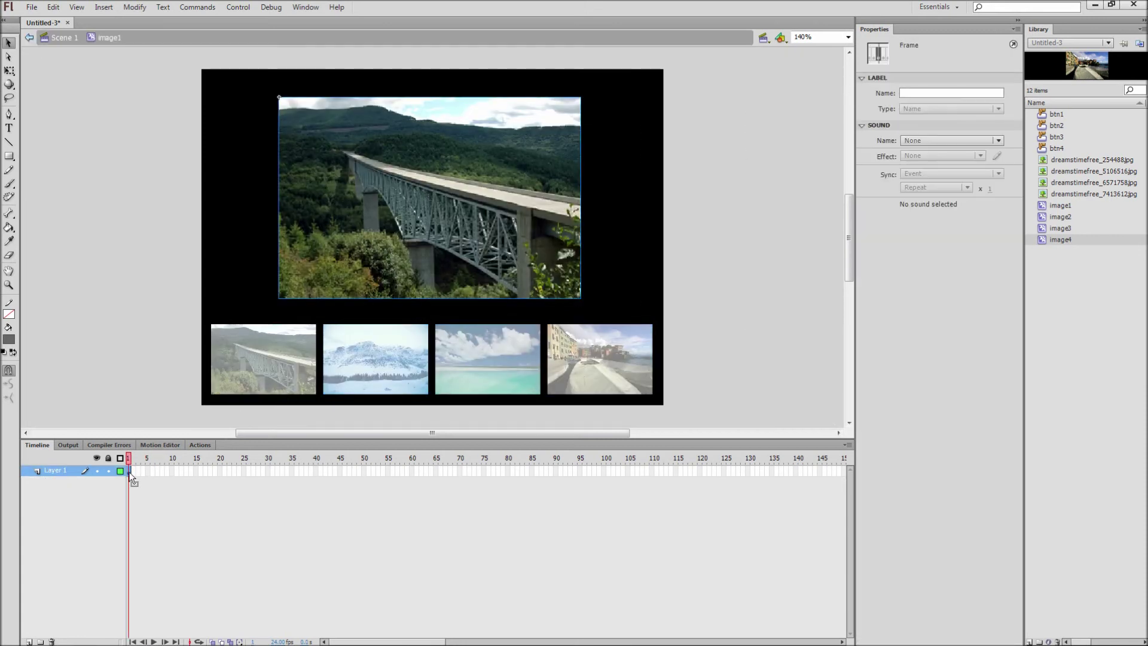
key(F5)
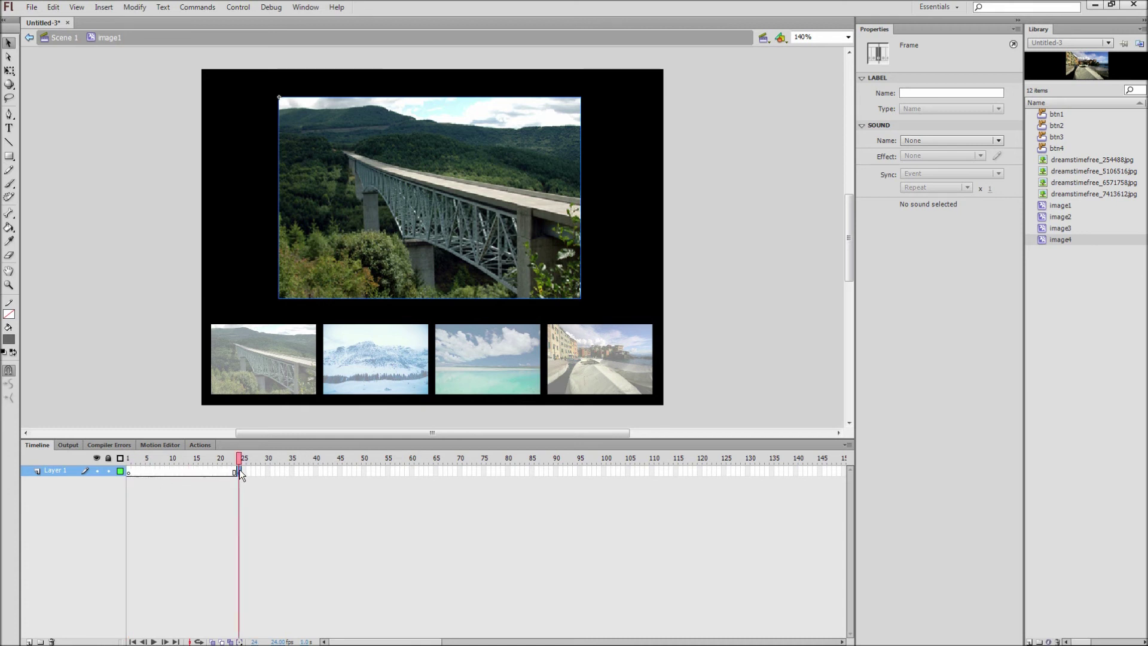
mouse_move(129, 458)
mouse_down()
mouse_move(220, 458)
mouse_move(129, 458)
mouse_up()
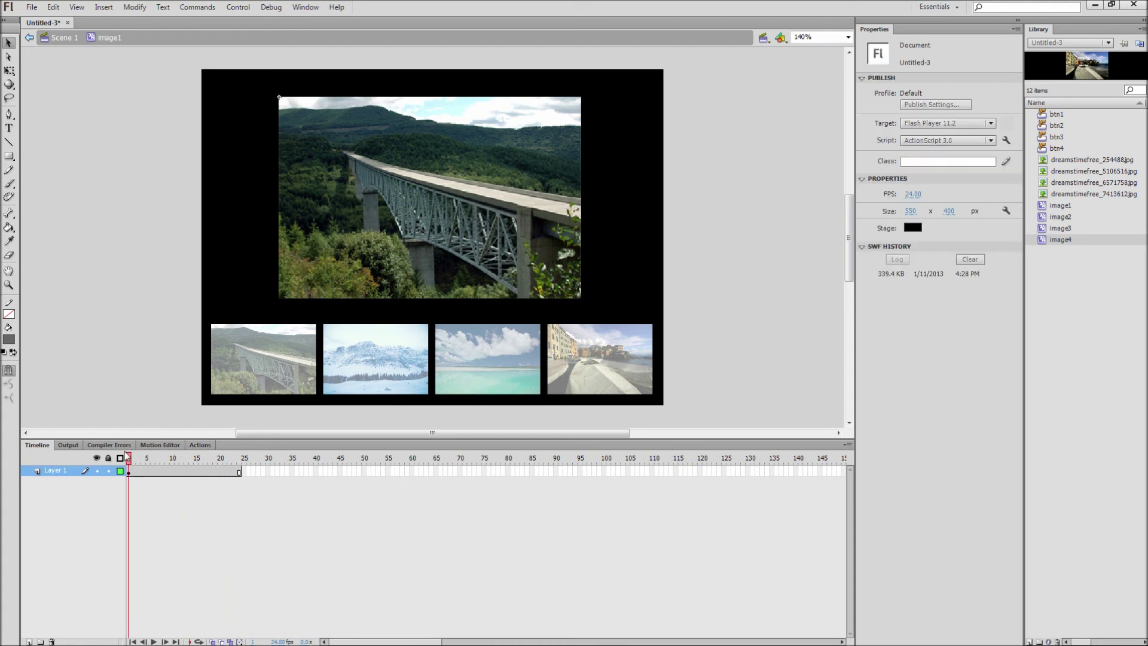
right_click(171, 470)
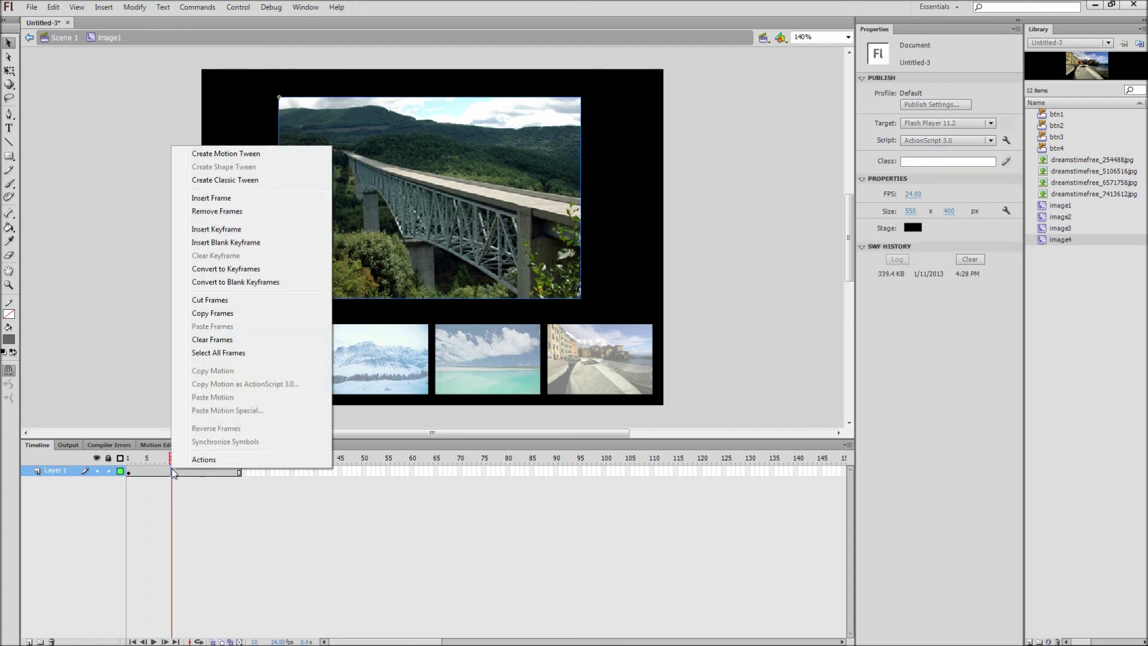
click(240, 155)
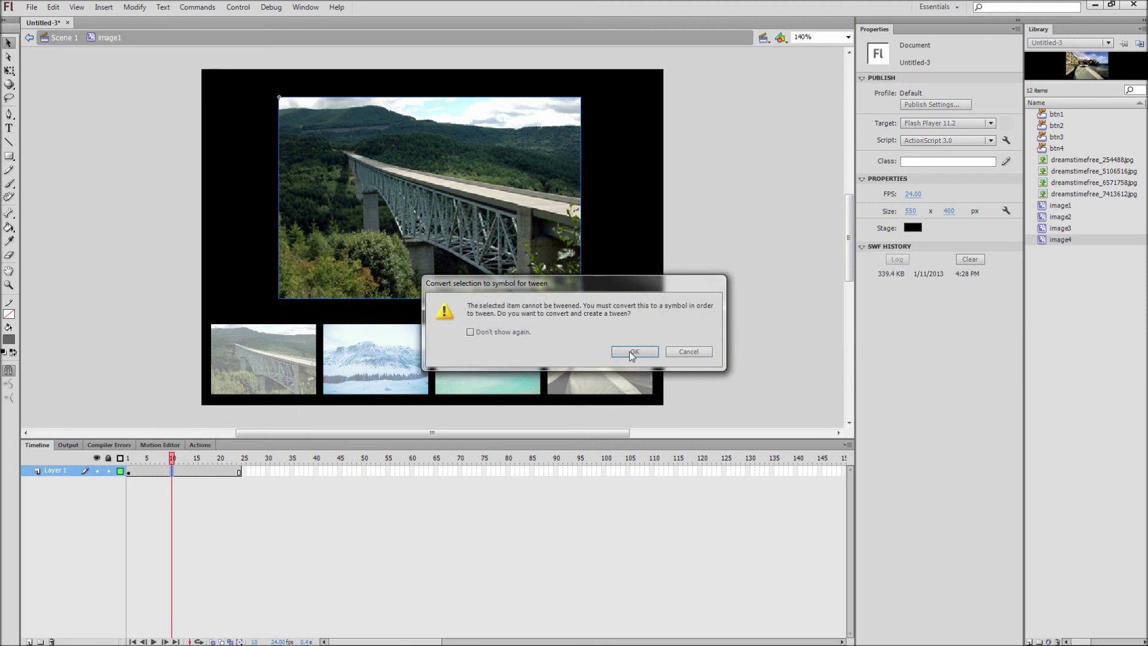
click(632, 354)
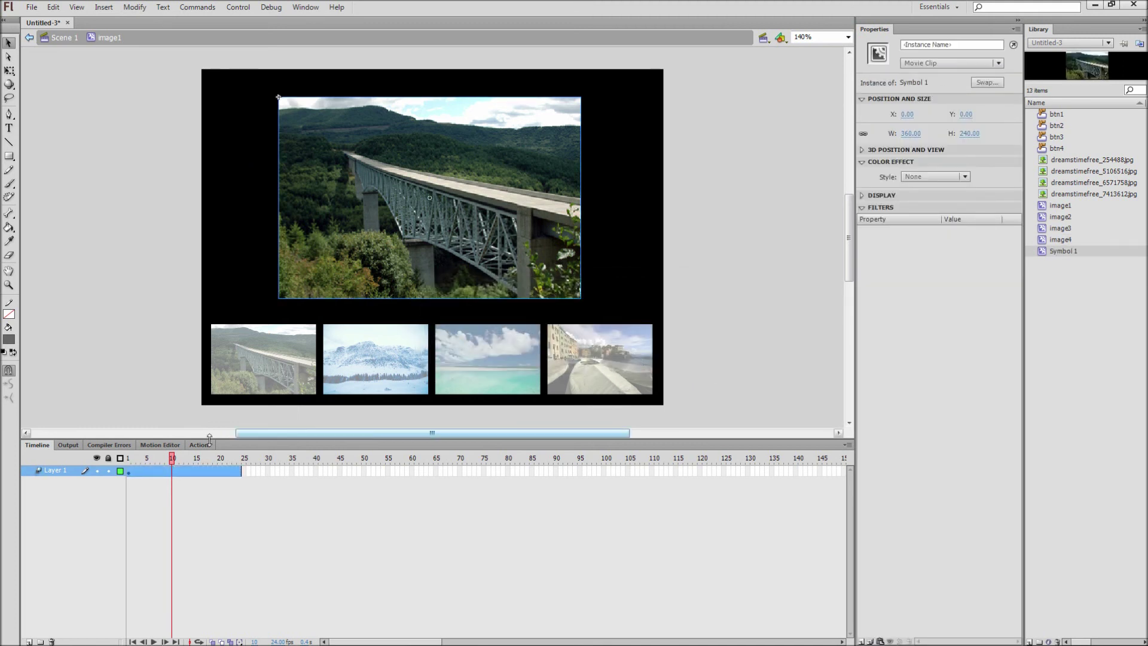
- Set the bridge photo's Alpha color effect to 0% at frame 1 and 100% at frame 24
drag(171, 457, 123, 459)
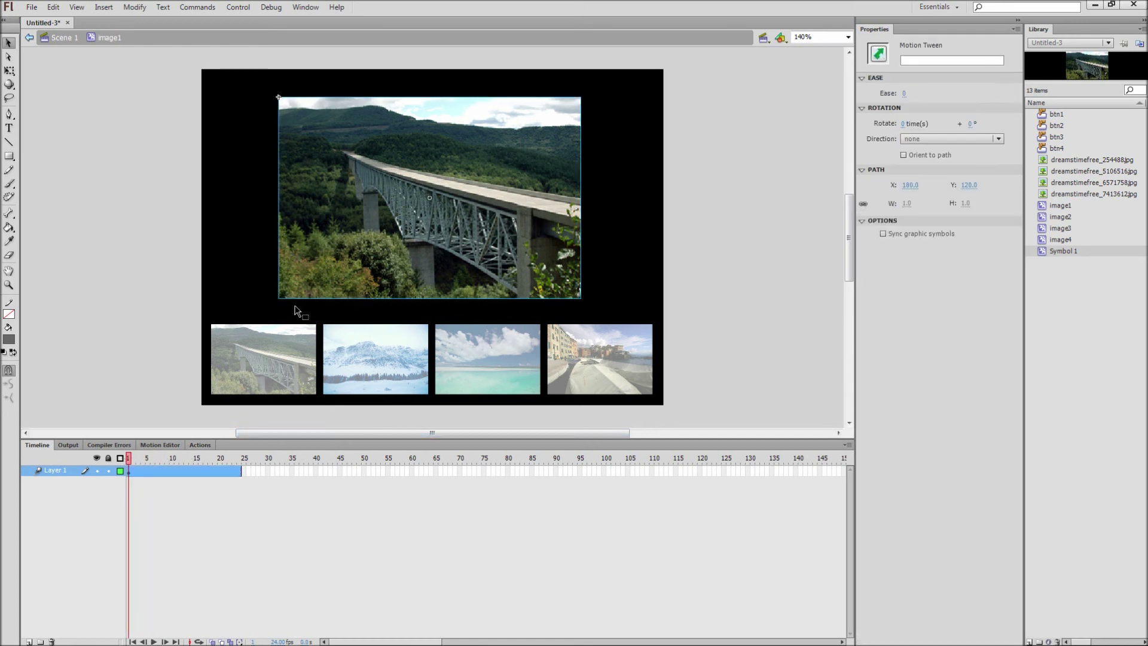
click(359, 258)
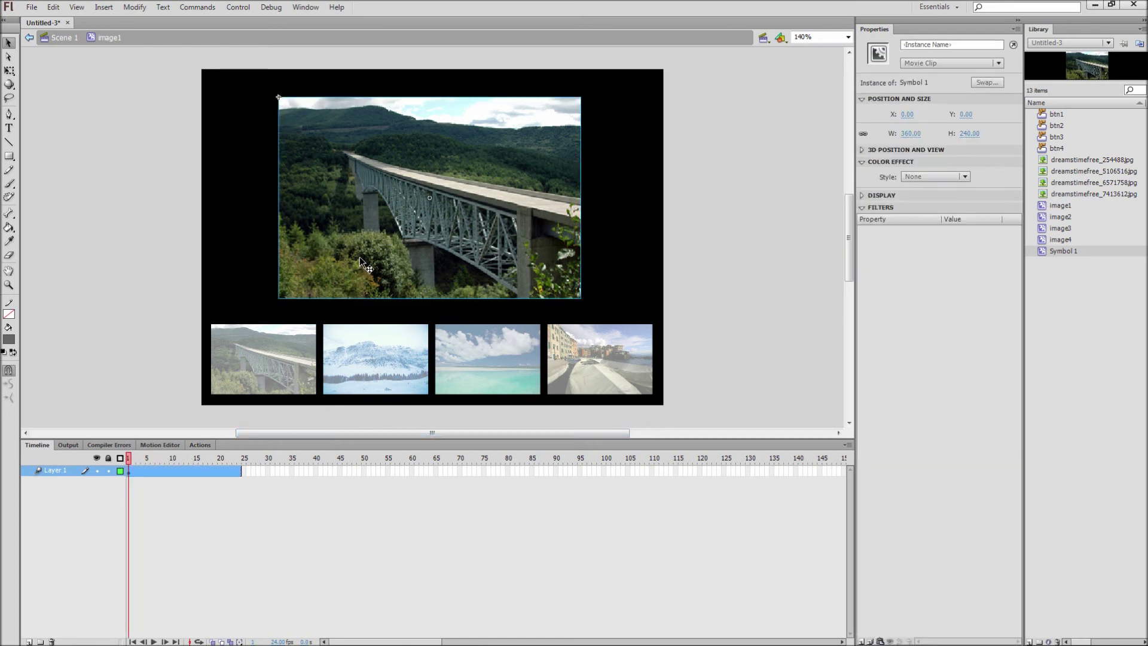
click(926, 175)
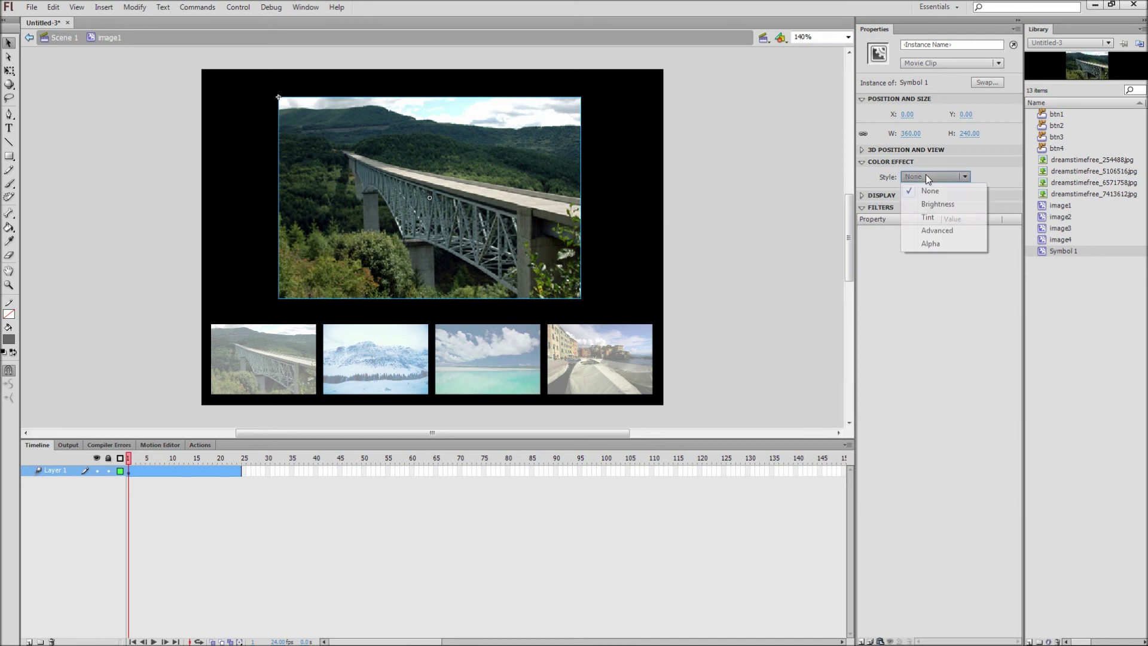
click(924, 242)
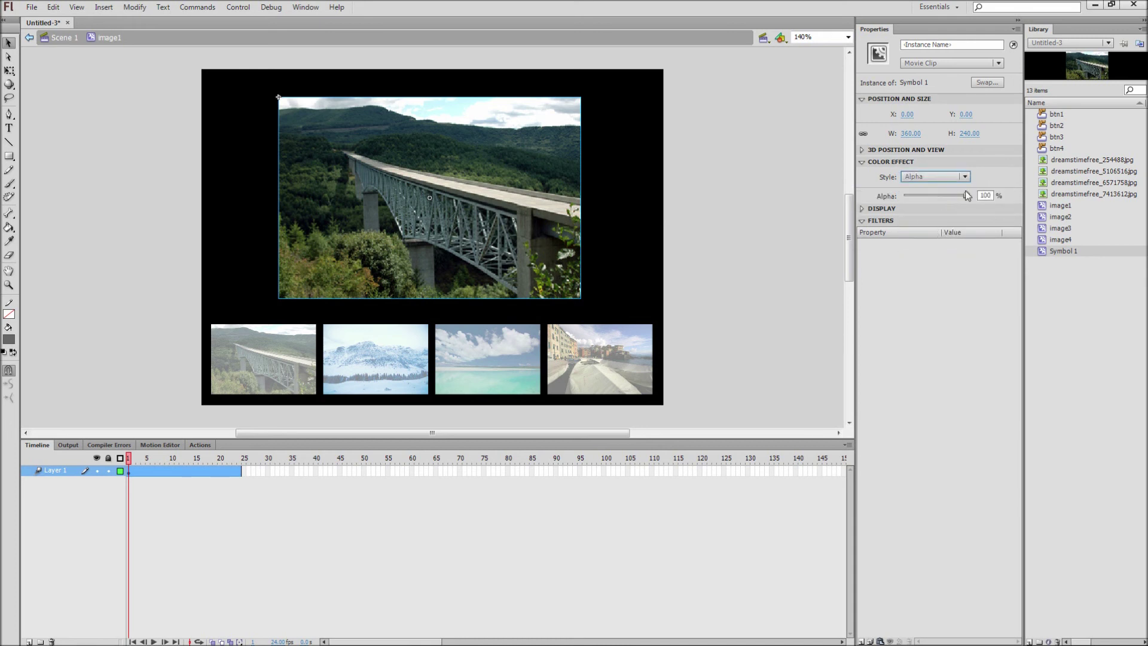
drag(967, 194, 892, 193)
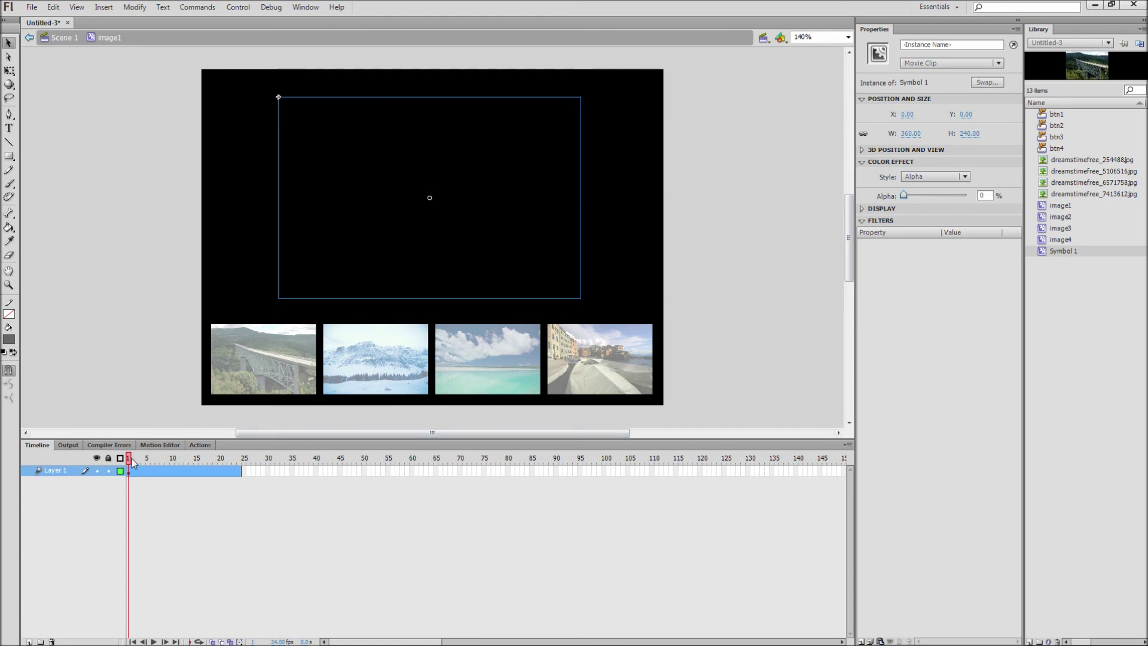
drag(129, 459, 248, 458)
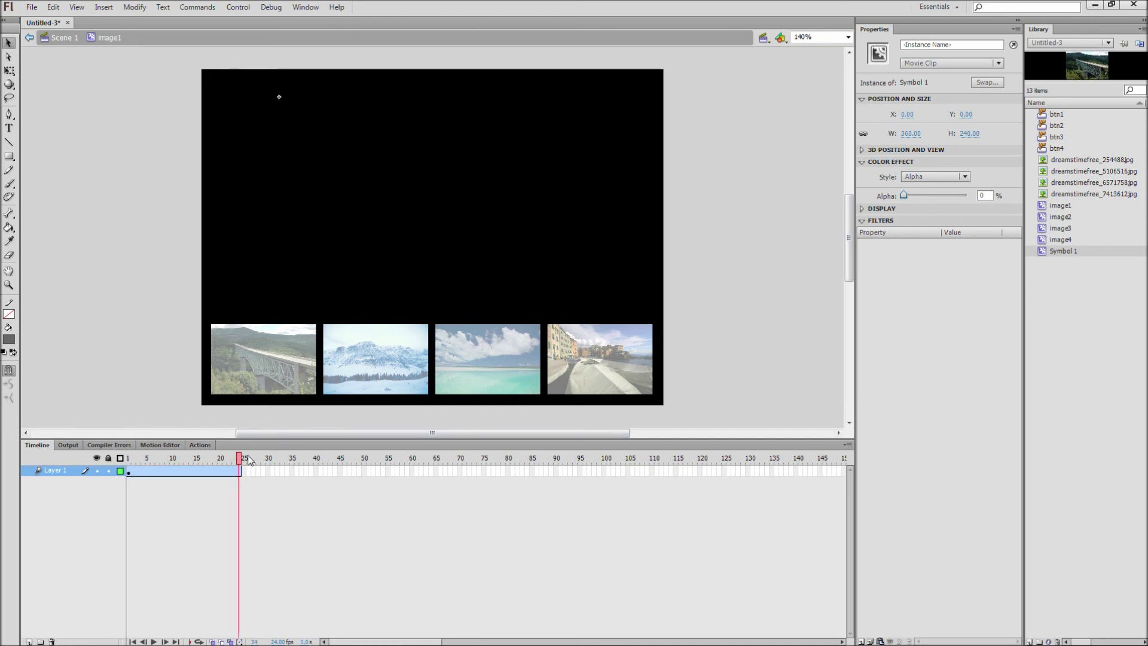
click(418, 282)
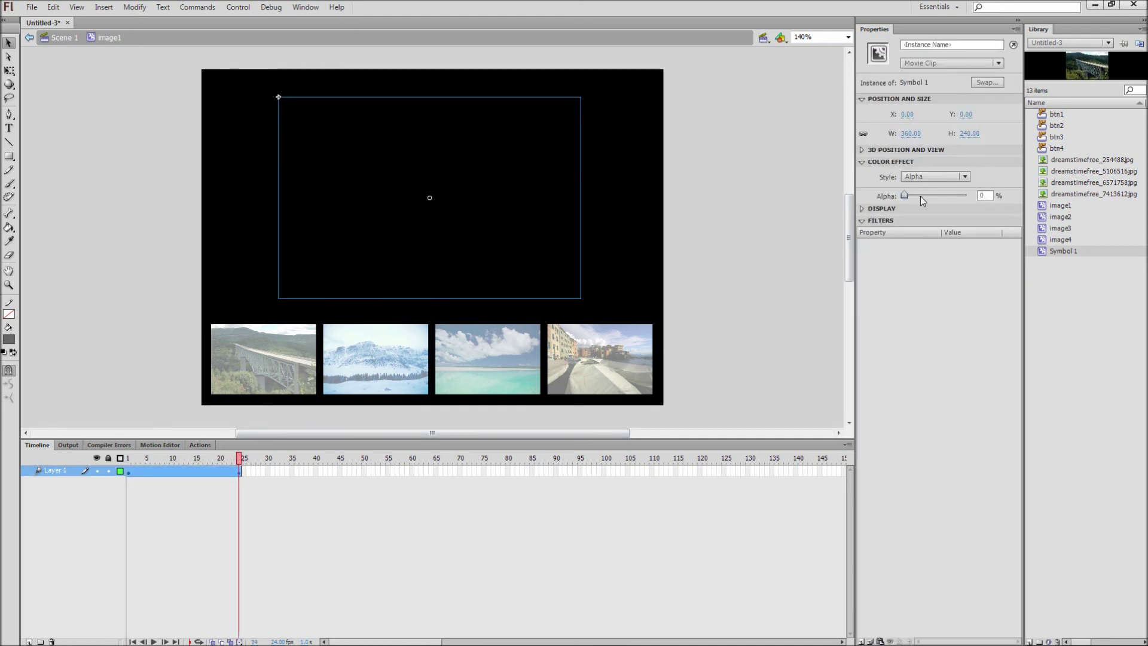
drag(920, 195, 968, 195)
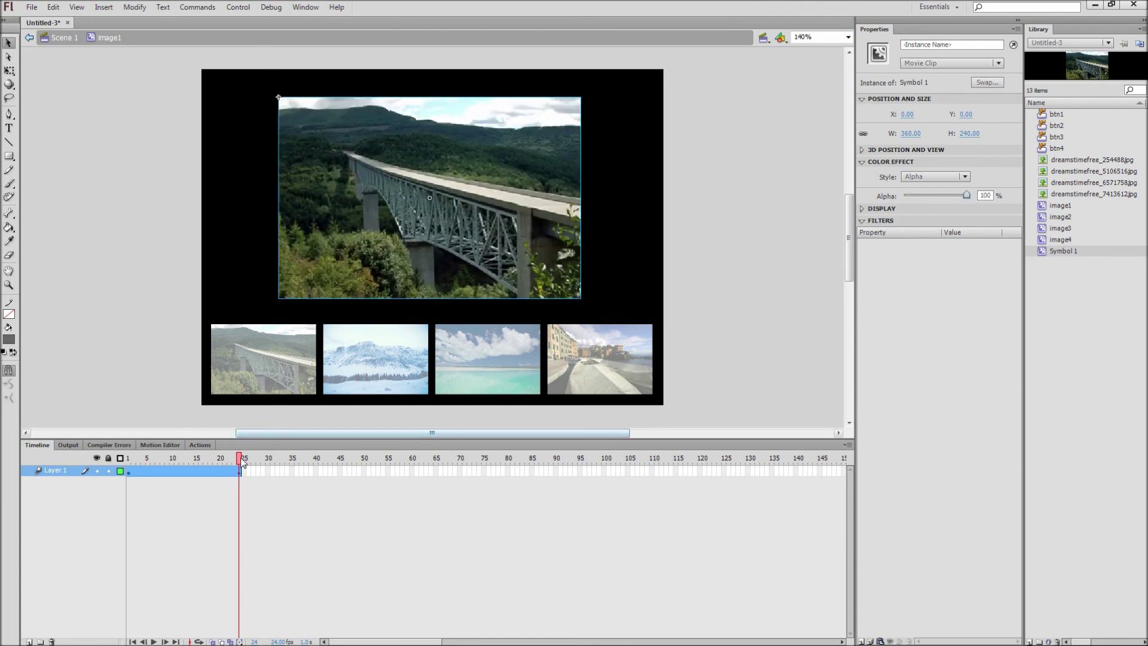
drag(239, 458, 215, 469)
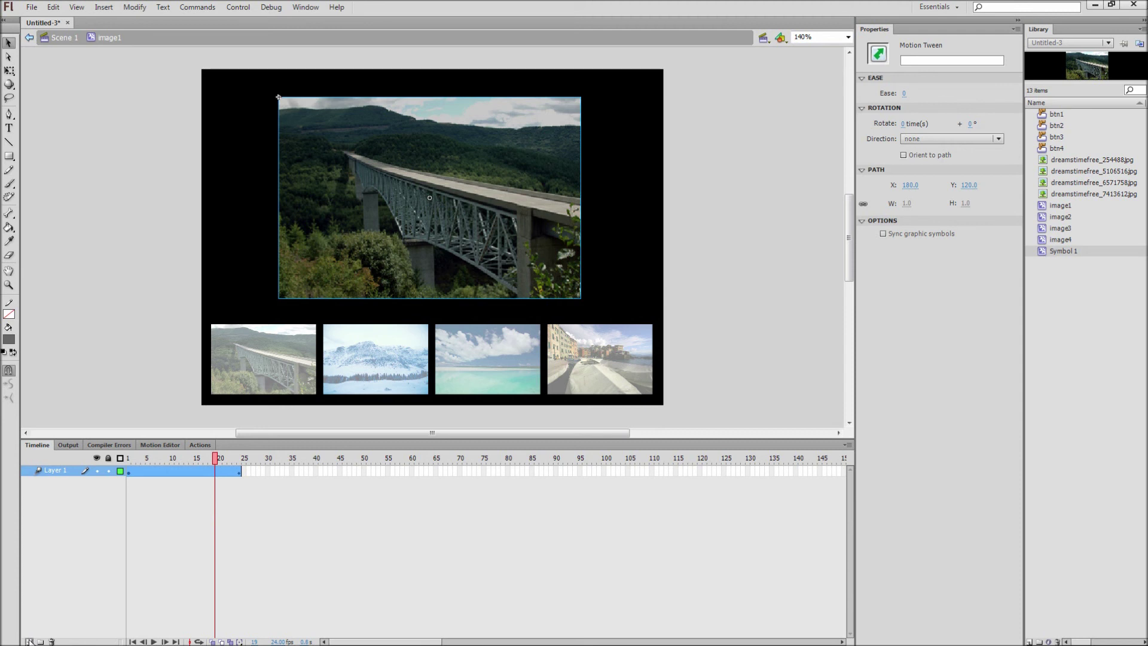
- Add a new layer with a frame-24 keyframe containing stop(), then return to Scene 1
click(29, 641)
right_click(240, 471)
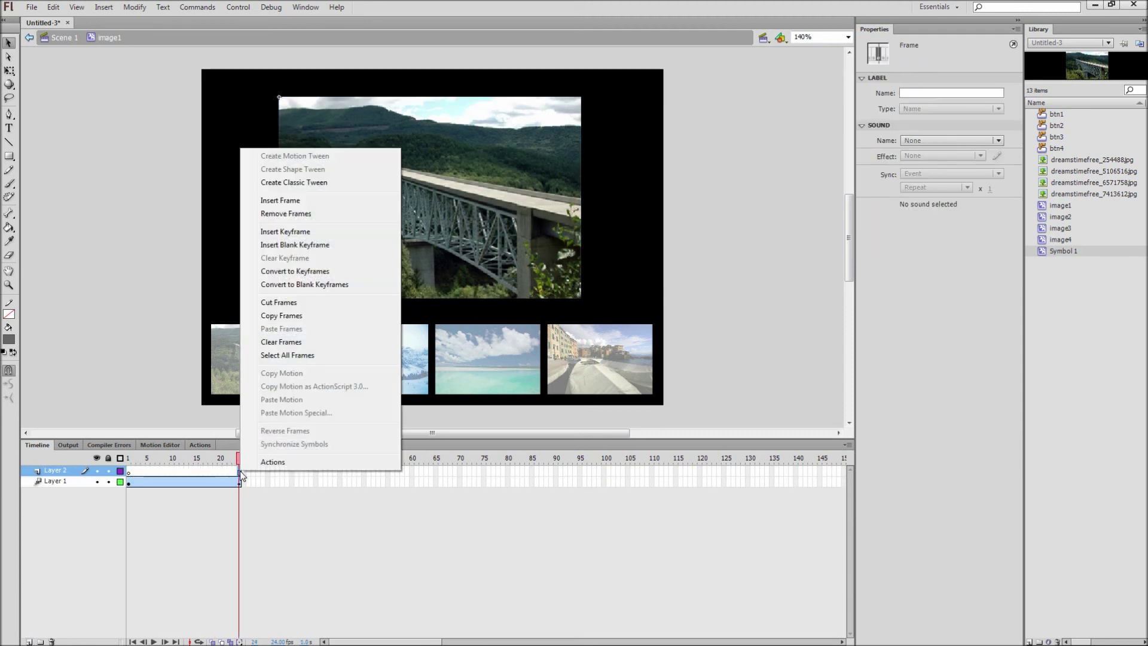
click(295, 232)
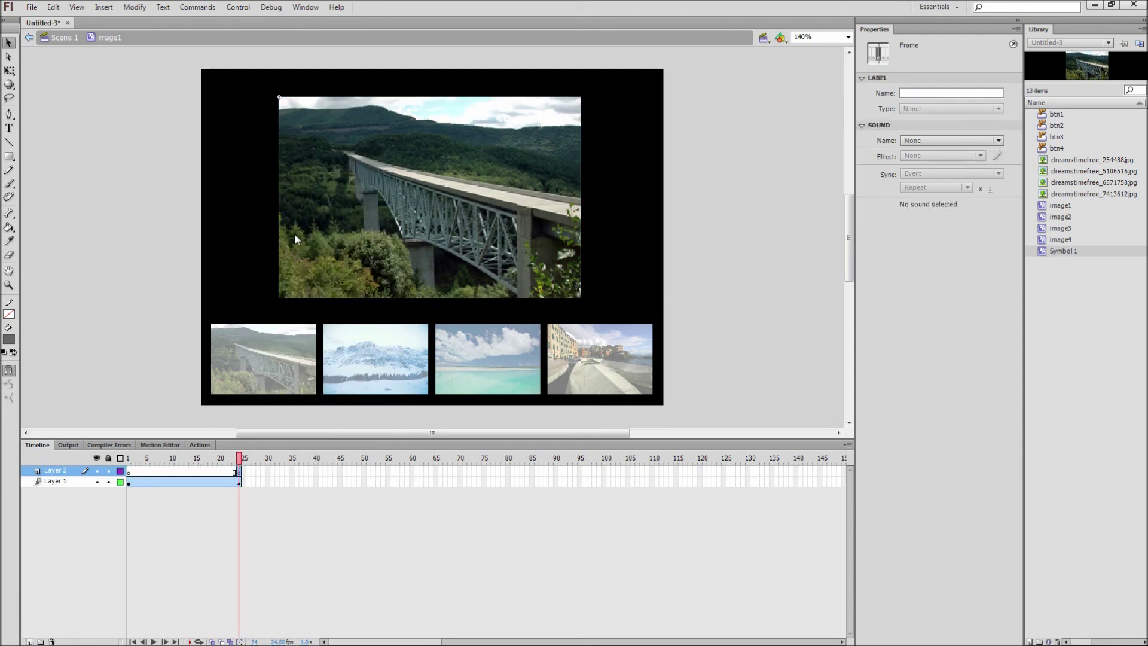
click(201, 445)
text(stop();)
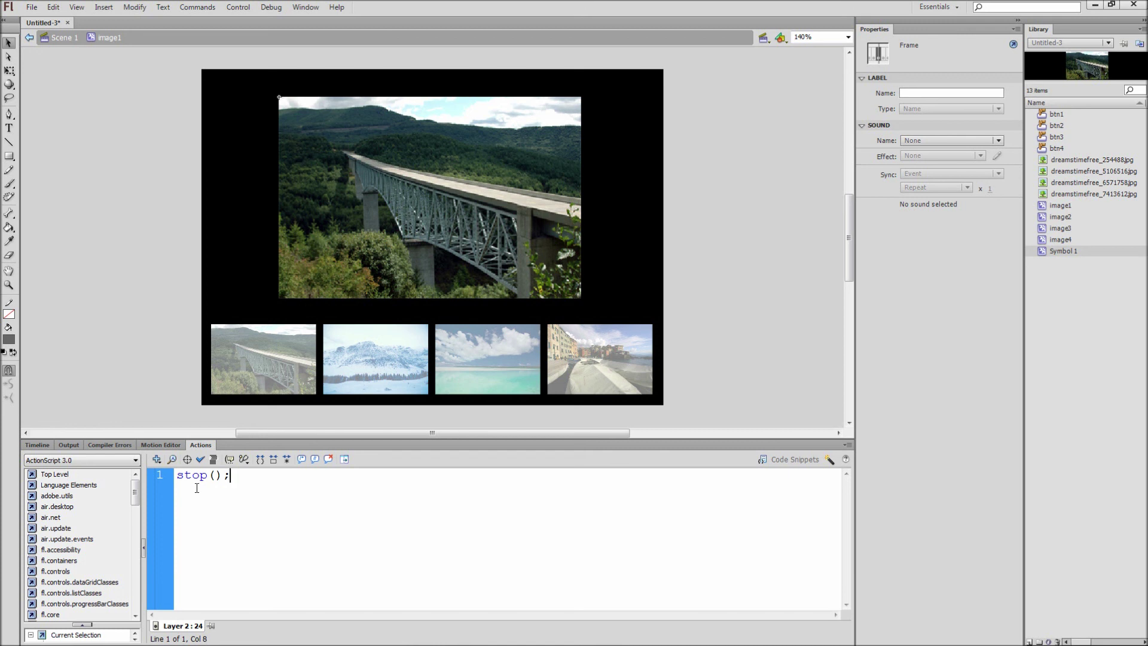
click(40, 444)
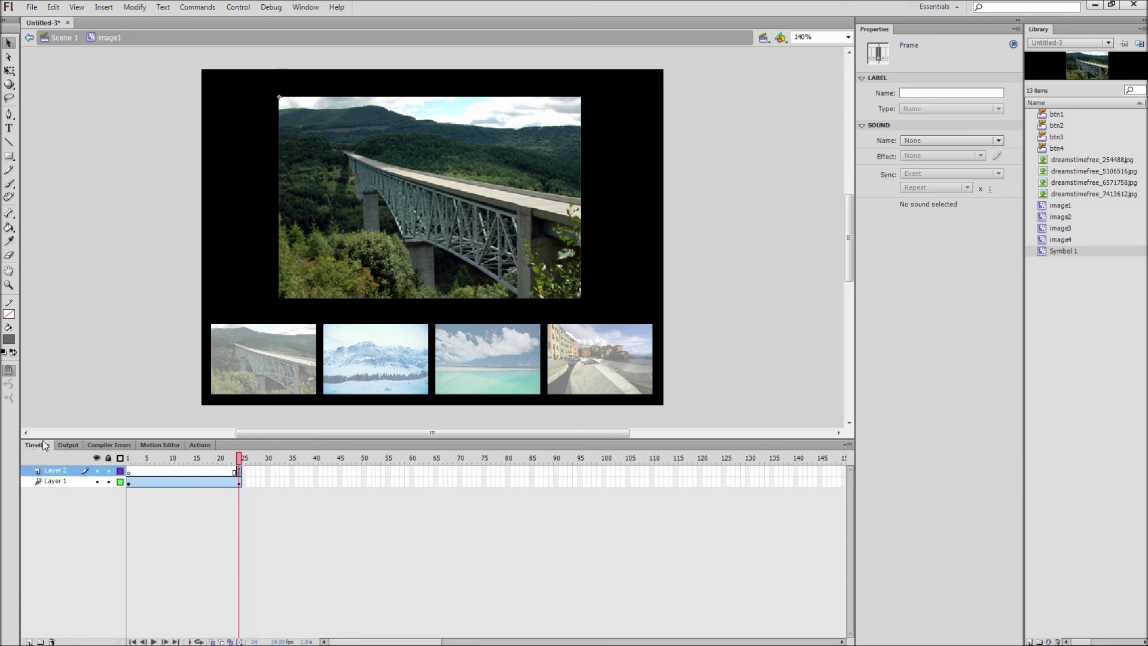
click(63, 38)
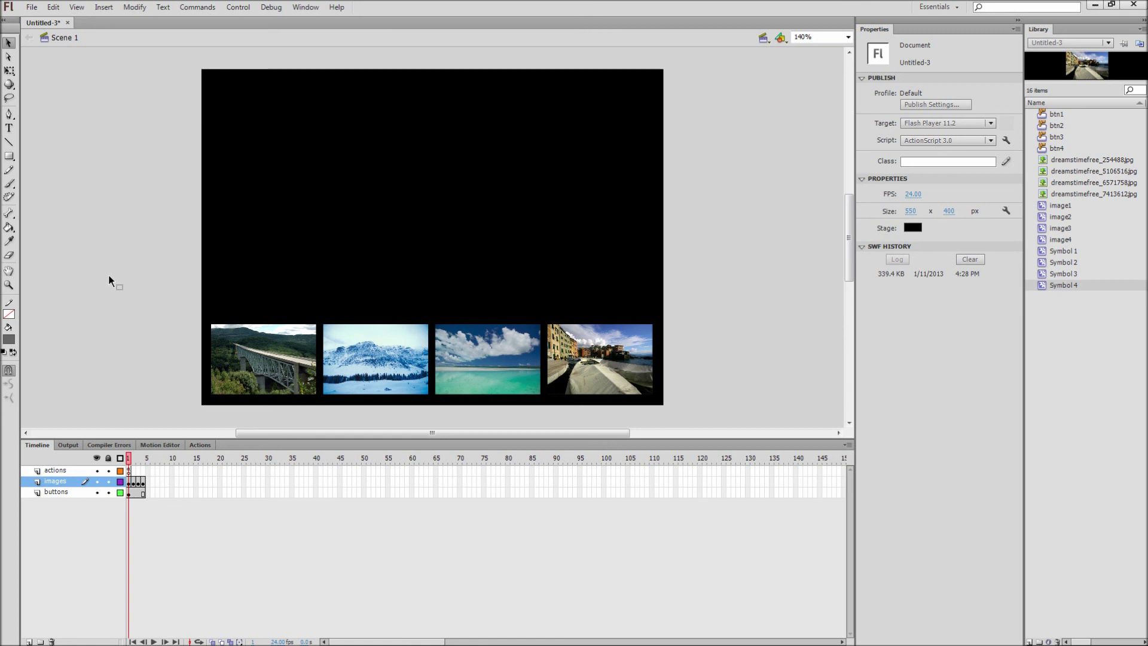
- Test the movie and click the snow, beach and town thumbnails to show their large images
click(238, 7)
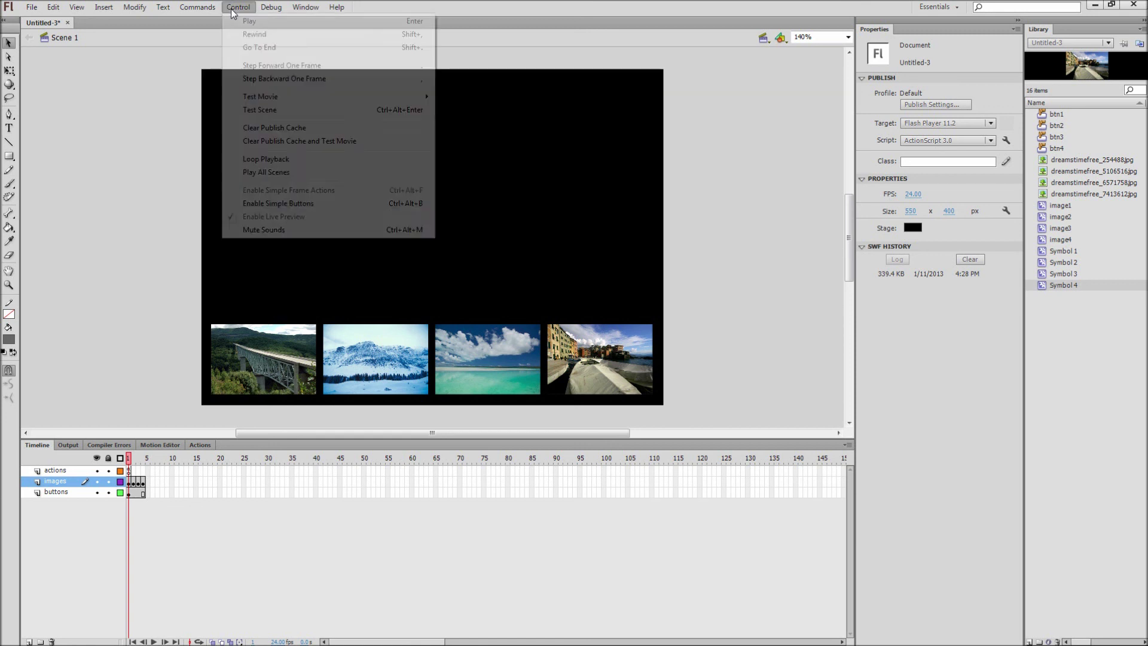
mouse_move(258, 99)
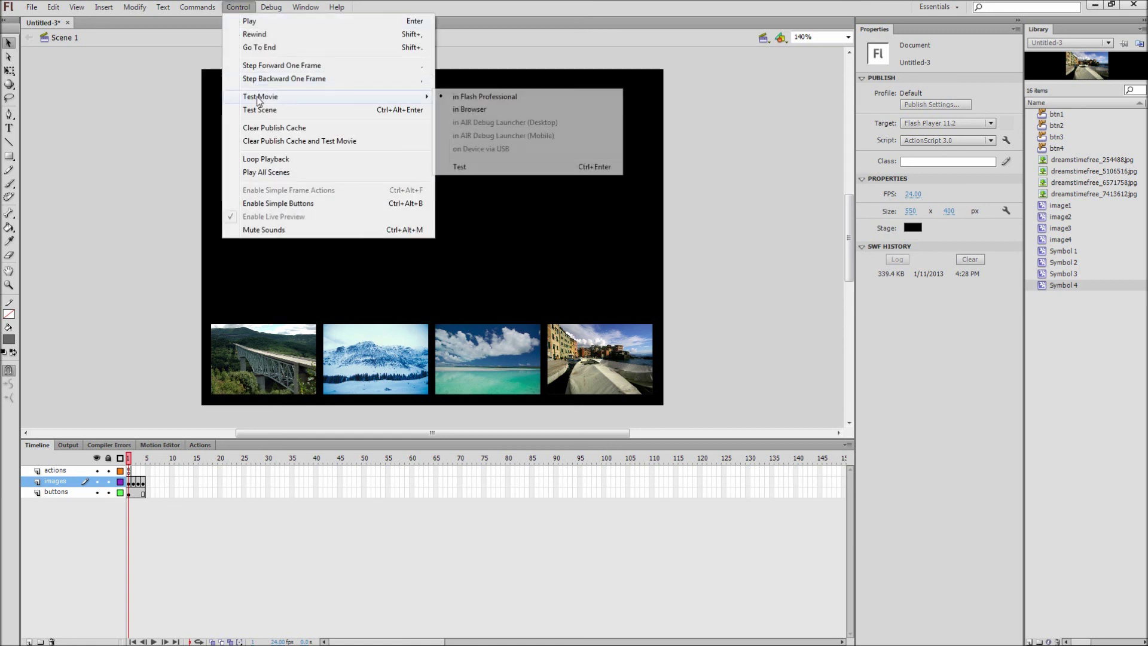
click(470, 168)
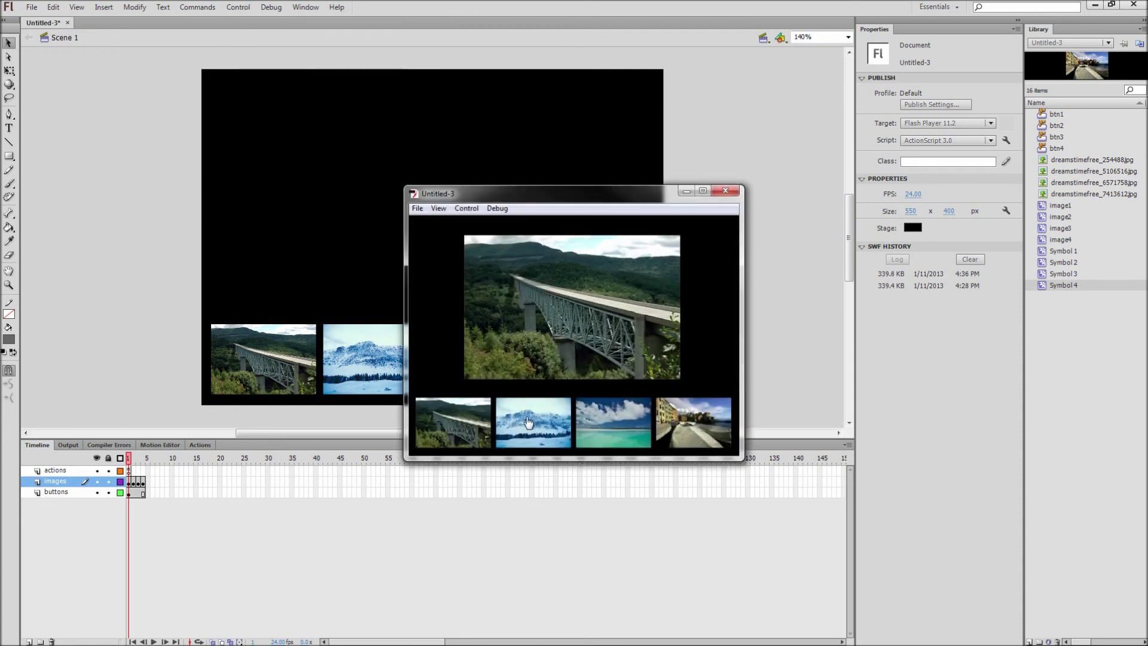
click(529, 422)
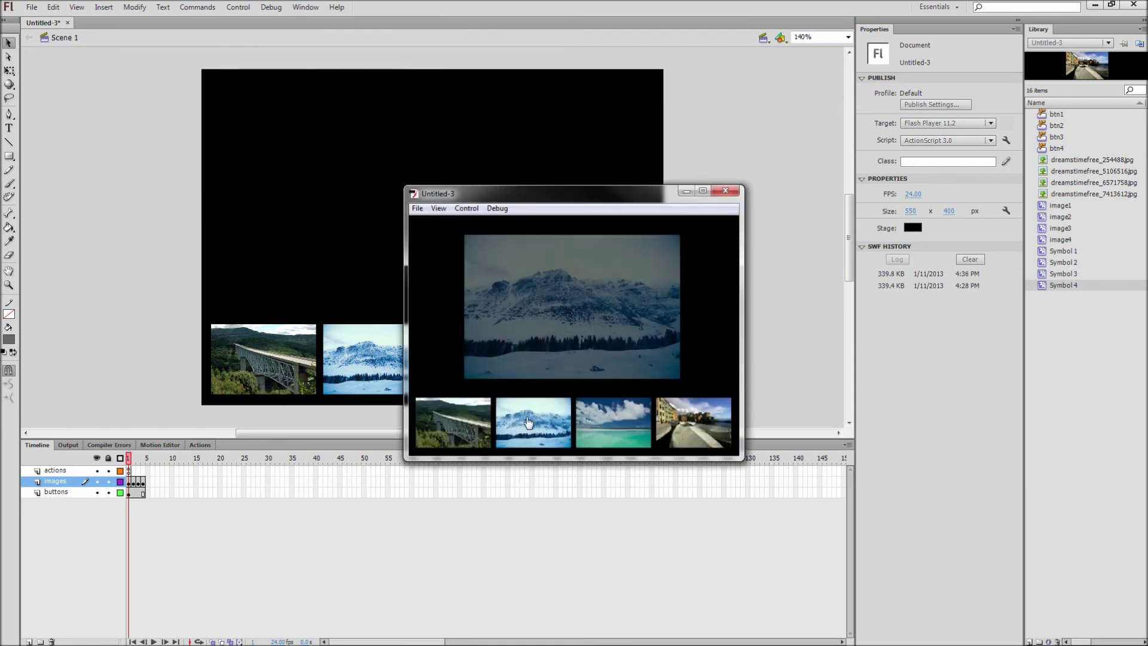
click(609, 421)
click(660, 419)
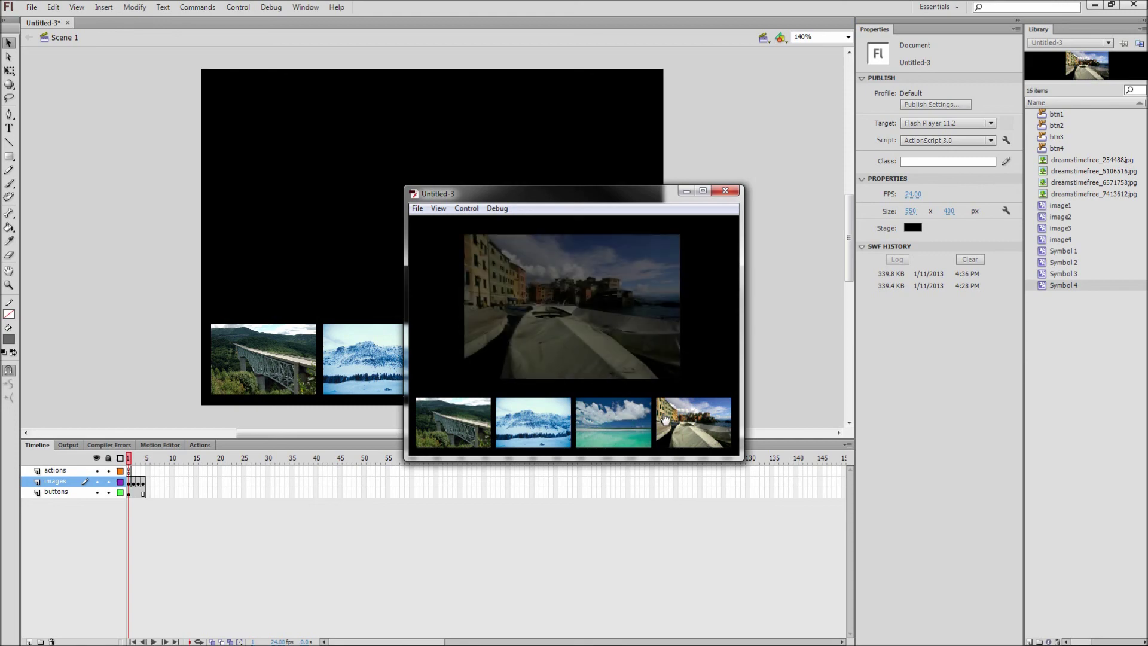